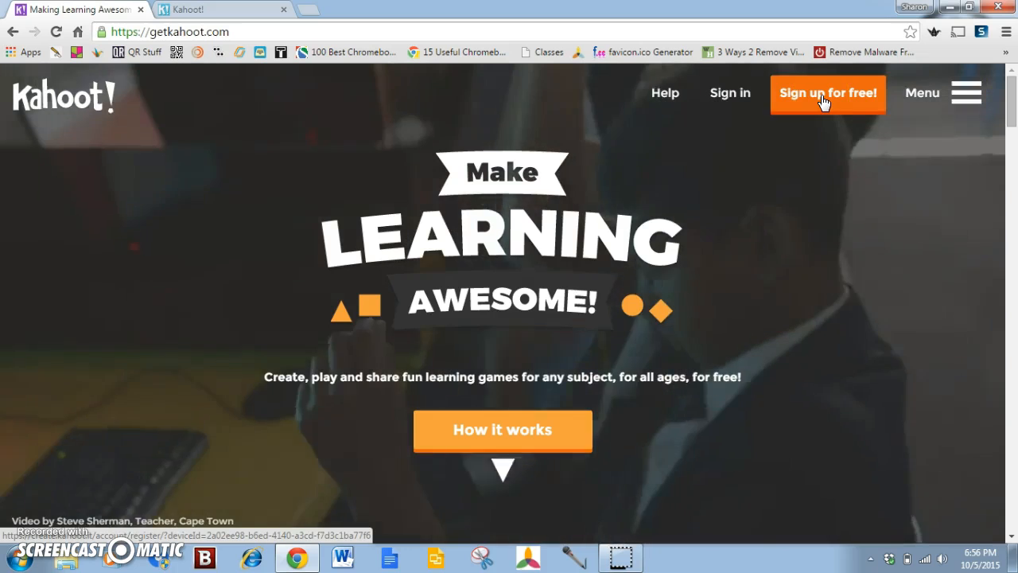
Open the free account registration form, choose the role "I'm a teacher" and enter Cornerstone Prep Academy as the school
left_click(823, 102)
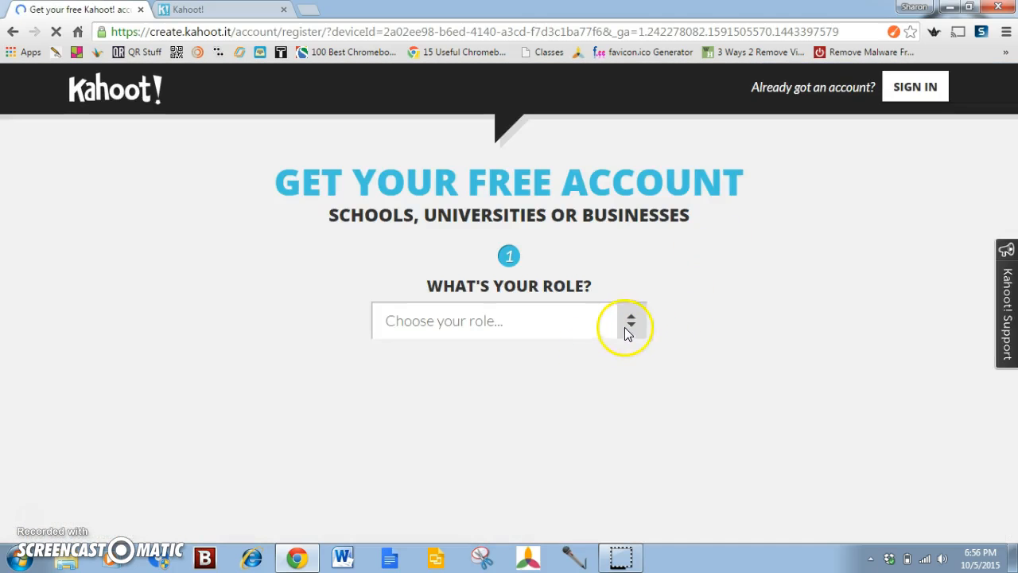
left_click(630, 323)
left_click(478, 372)
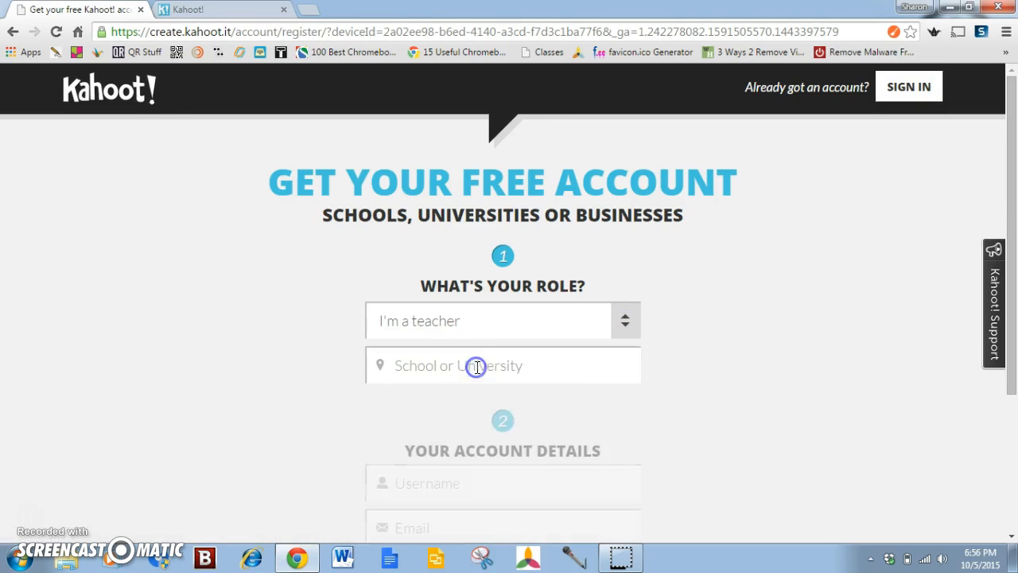
left_click(463, 361)
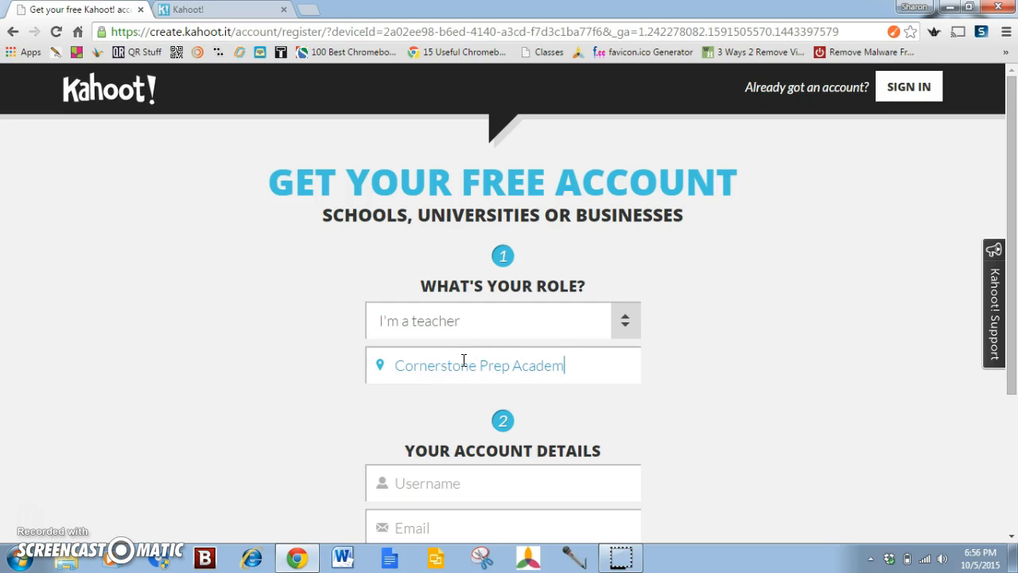
Examine the account details part of the registration form, going through the username, email, confirm email and password fields
scroll(591, 423, "down", 3)
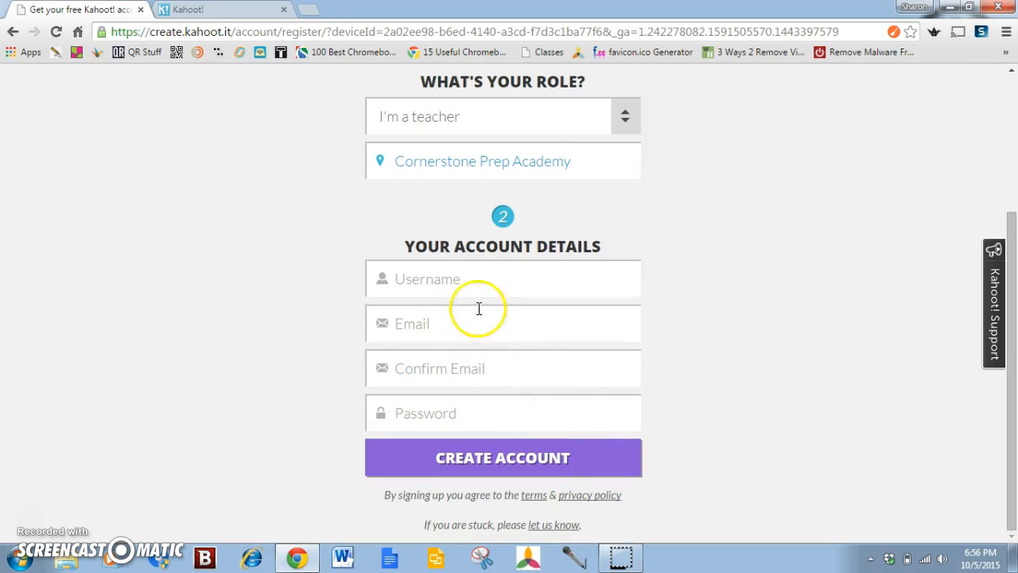
left_click(424, 284)
left_click(413, 326)
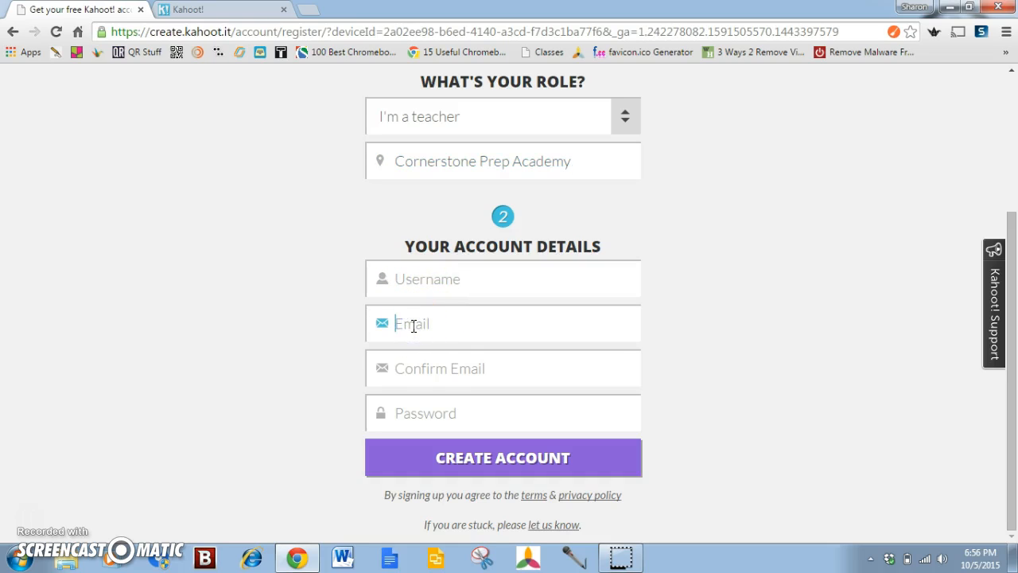
left_click(406, 371)
left_click(405, 415)
left_click(468, 461)
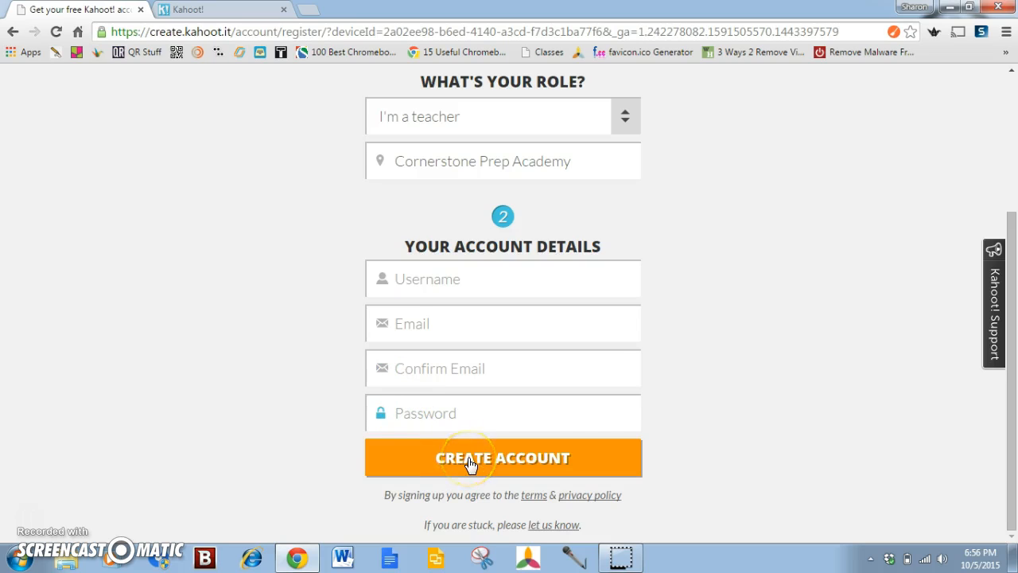
Leave the registration form and sign in with the existing account
scroll(710, 416, "up", 3)
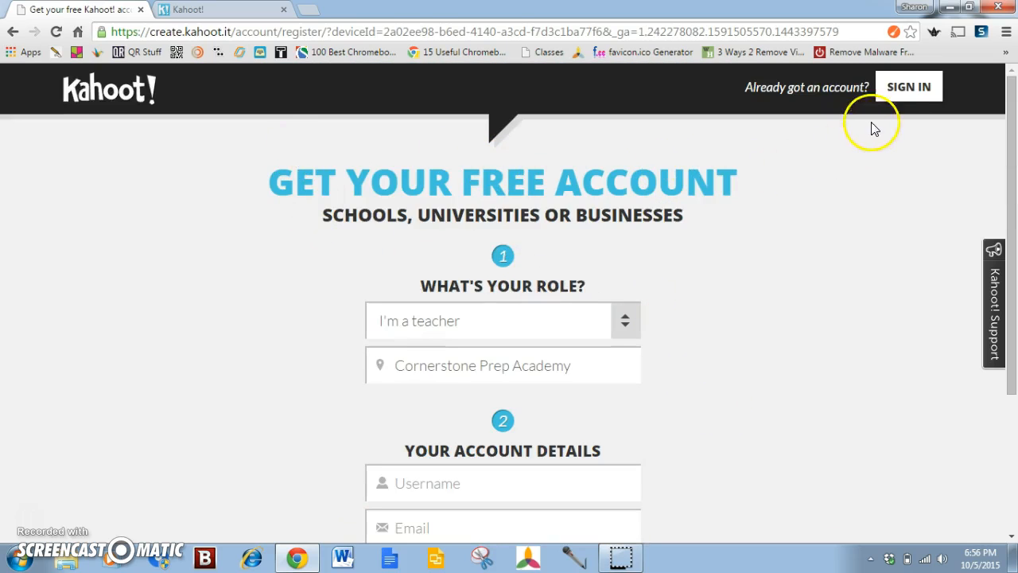
left_click(894, 89)
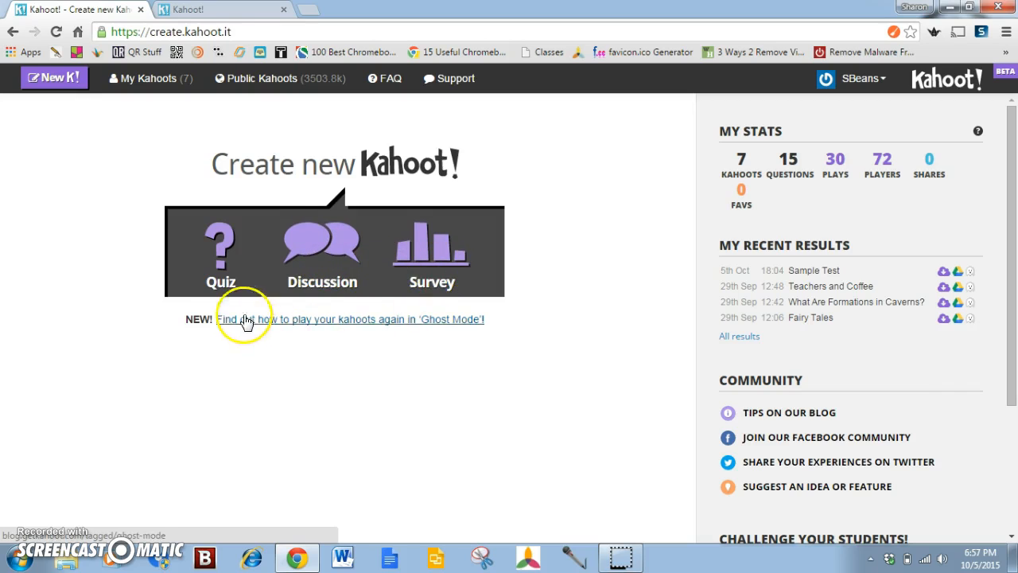
Create a new quiz named "Kahoot Demo"
left_click(220, 285)
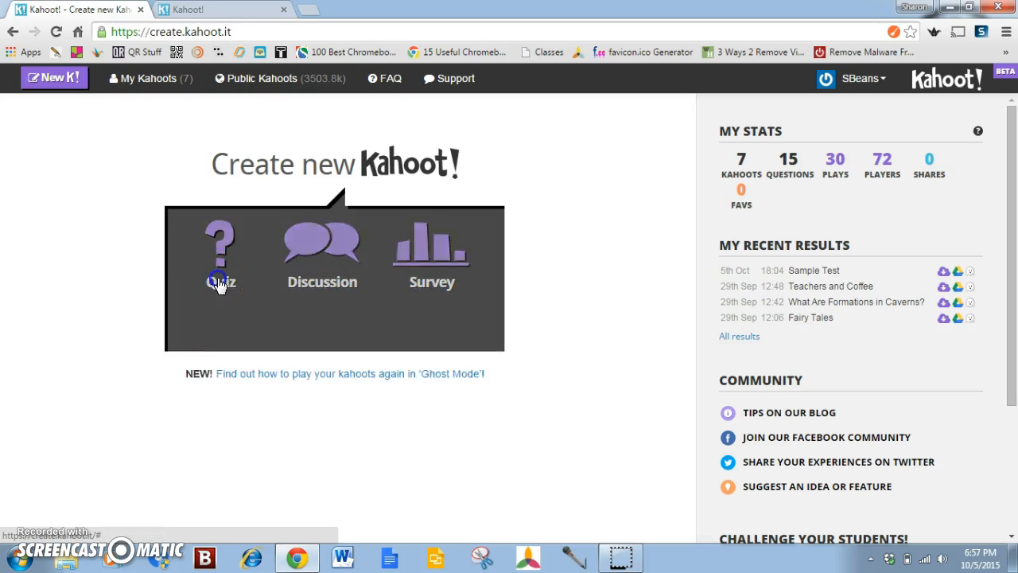
left_click(237, 325)
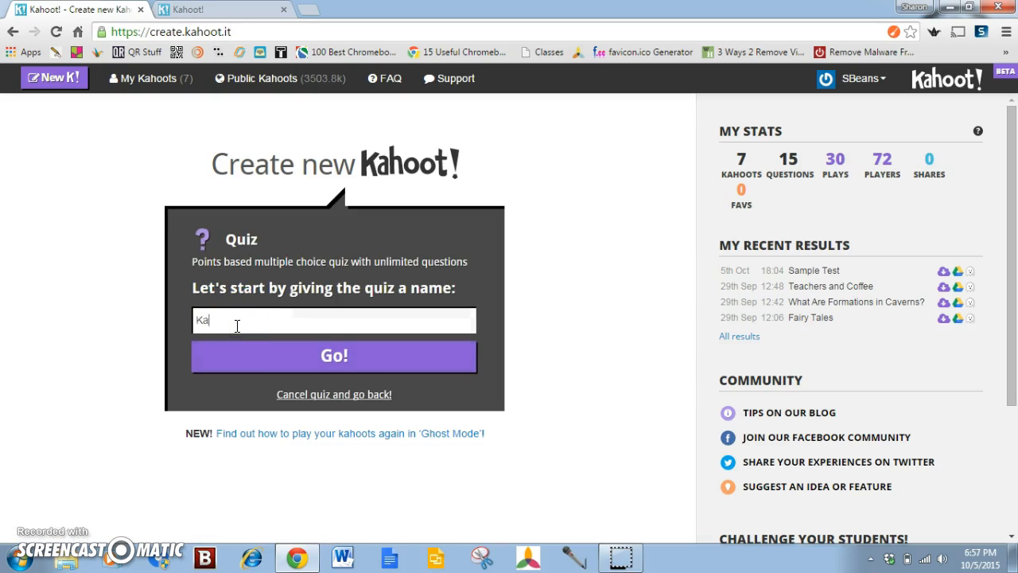
type("Kahoot Demo")
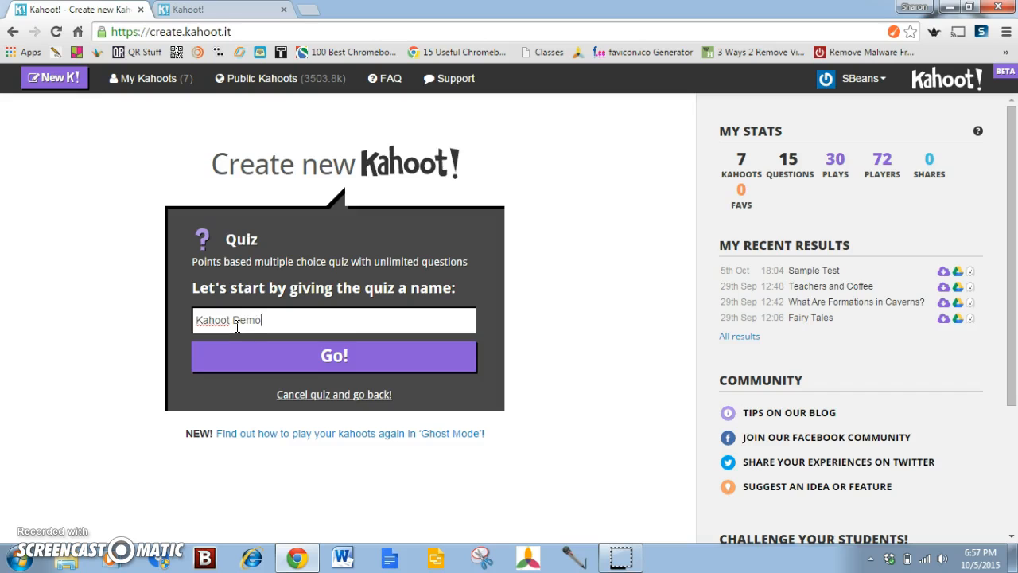
left_click(307, 356)
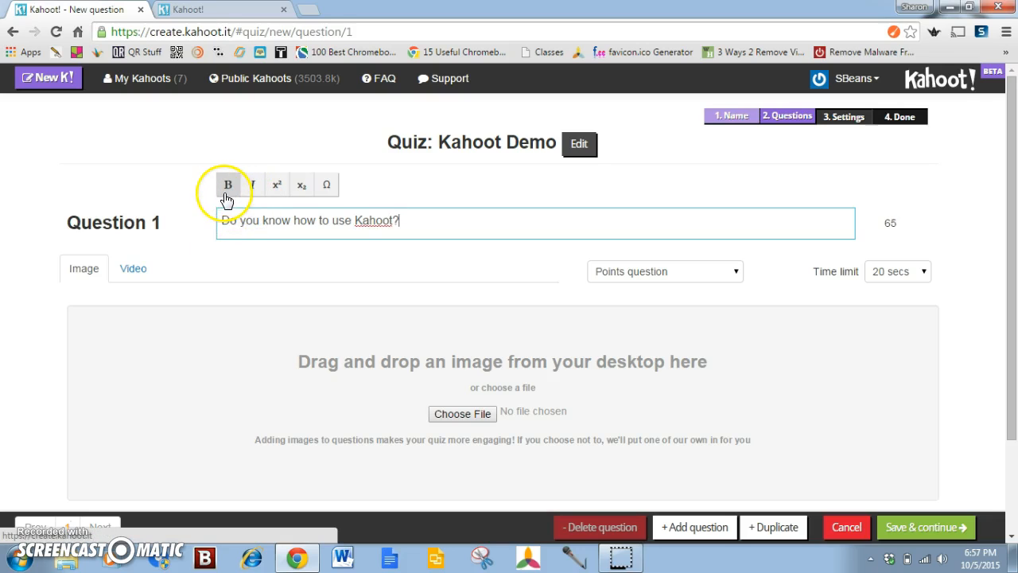
Enter "Do you know how to use Kahoot?" as the text of Question 1 and format it bold and italic
left_click(254, 220)
left_click_drag(397, 222, 212, 230)
left_click(227, 185)
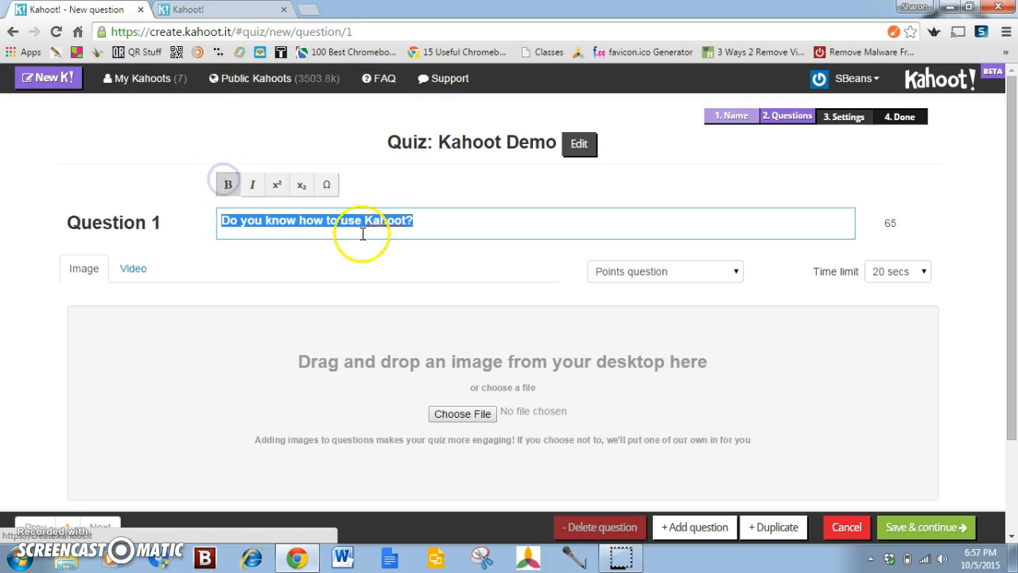
left_click(252, 184)
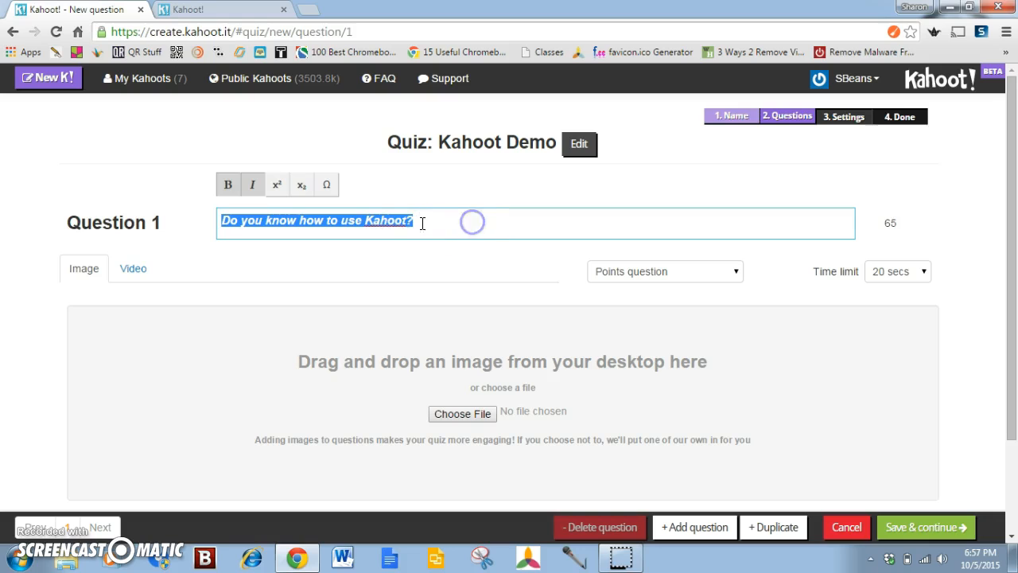
left_click(413, 222)
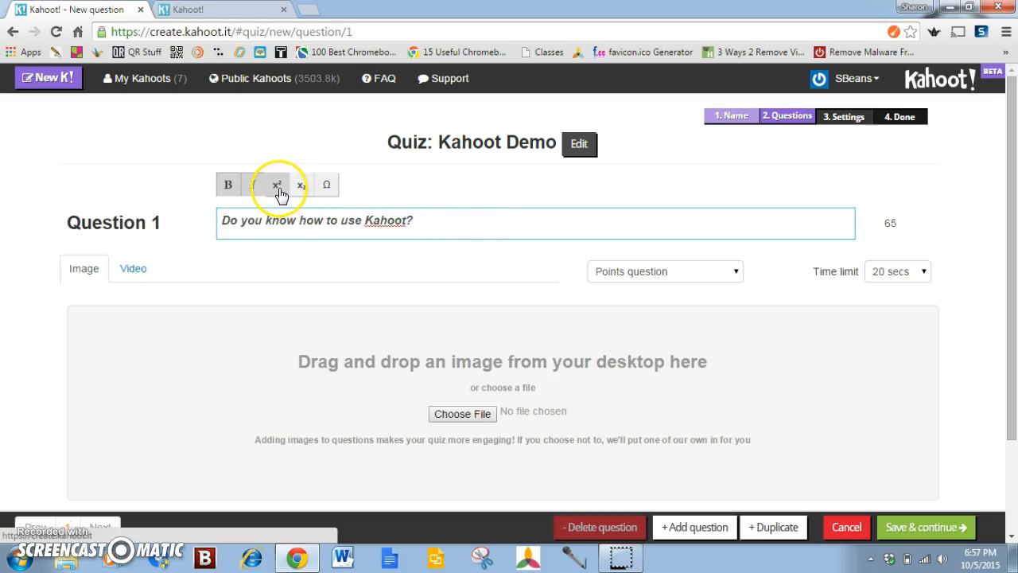
Look through the special characters available for the question text, including the Arrows set, and close without inserting any
left_click(327, 185)
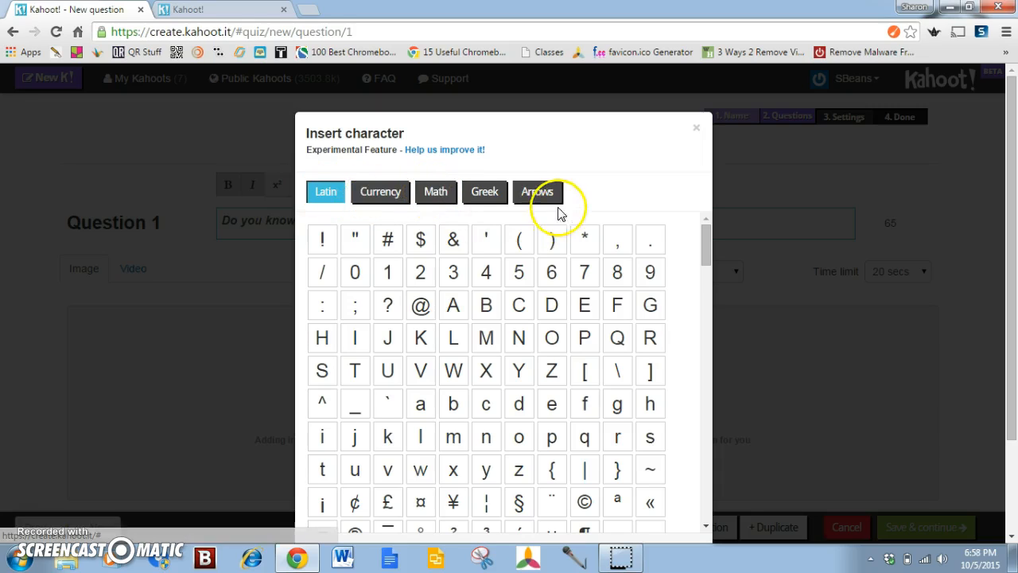
left_click(533, 195)
left_click_drag(708, 261, 718, 380)
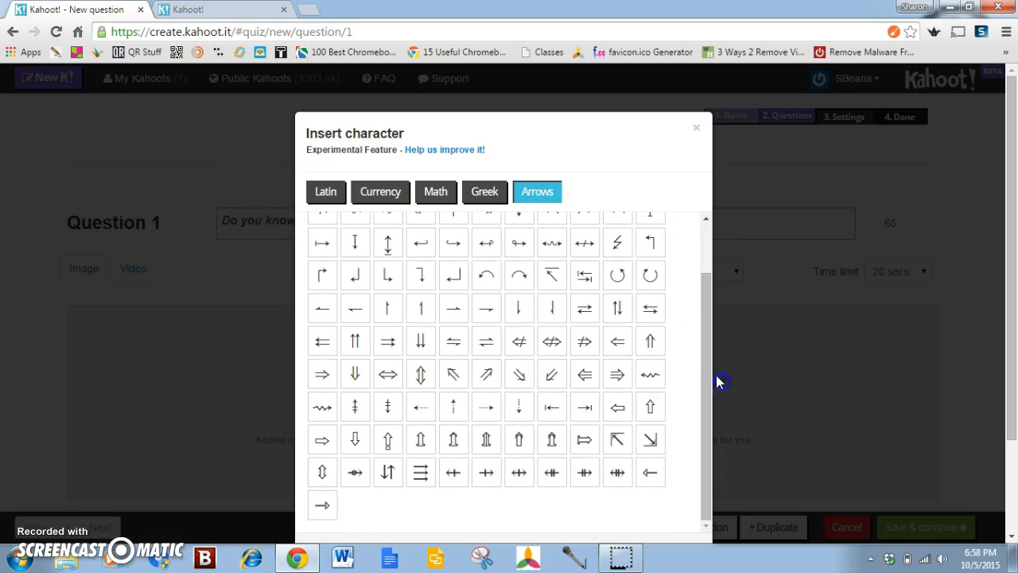
left_click(696, 129)
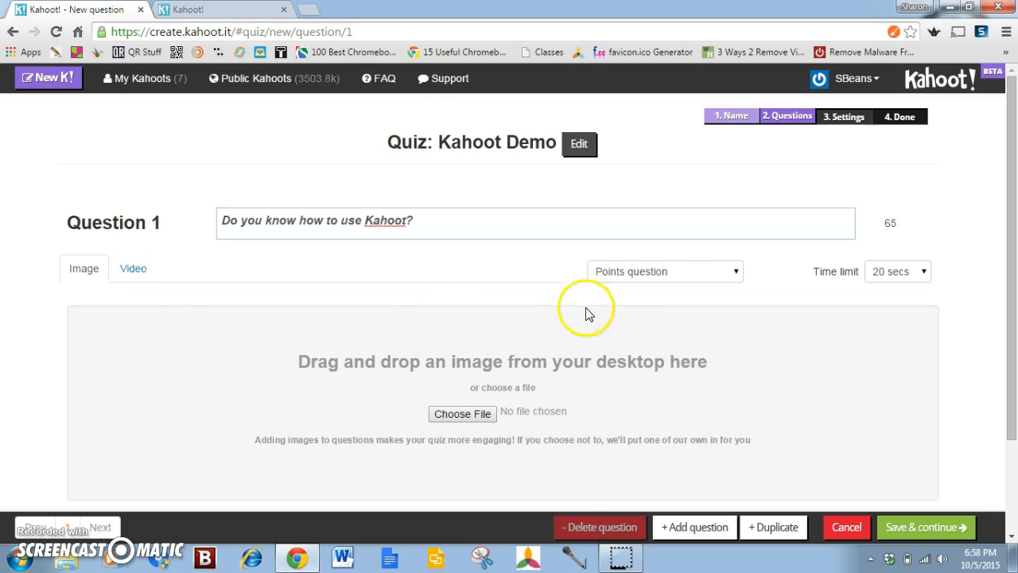
Examine the points options and the time limit choices for Question 1
left_click(735, 274)
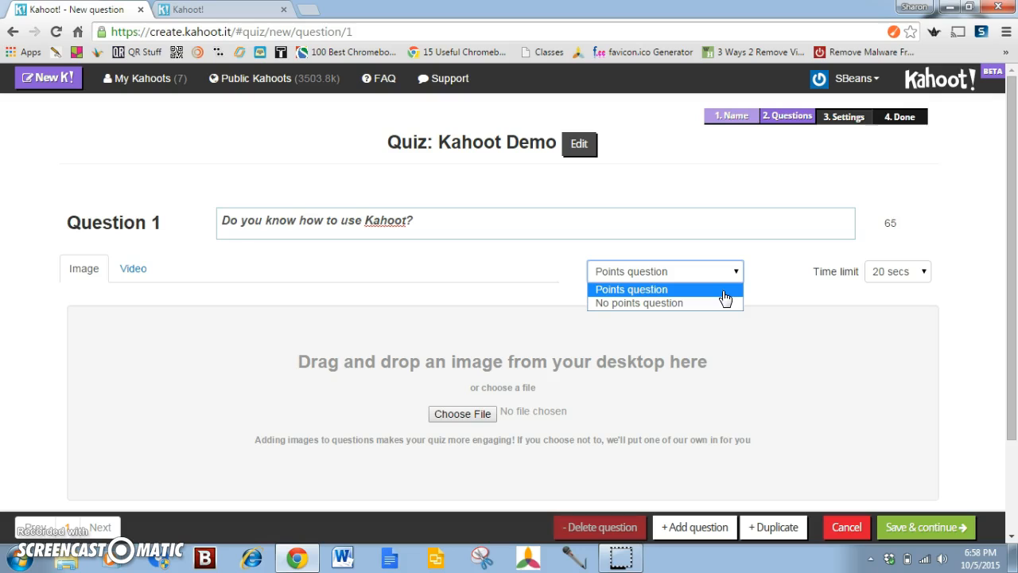
left_click(716, 314)
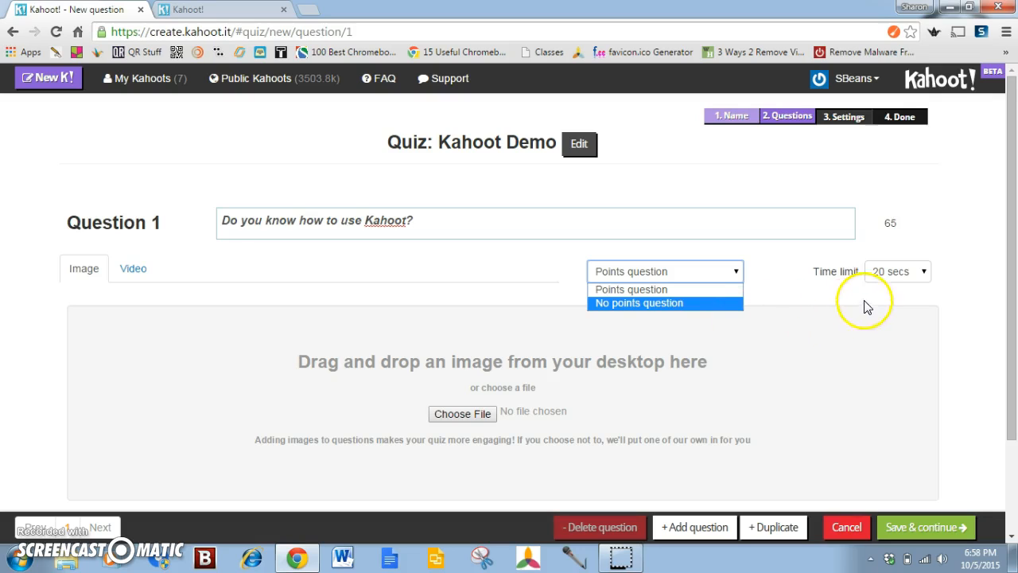
left_click(895, 292)
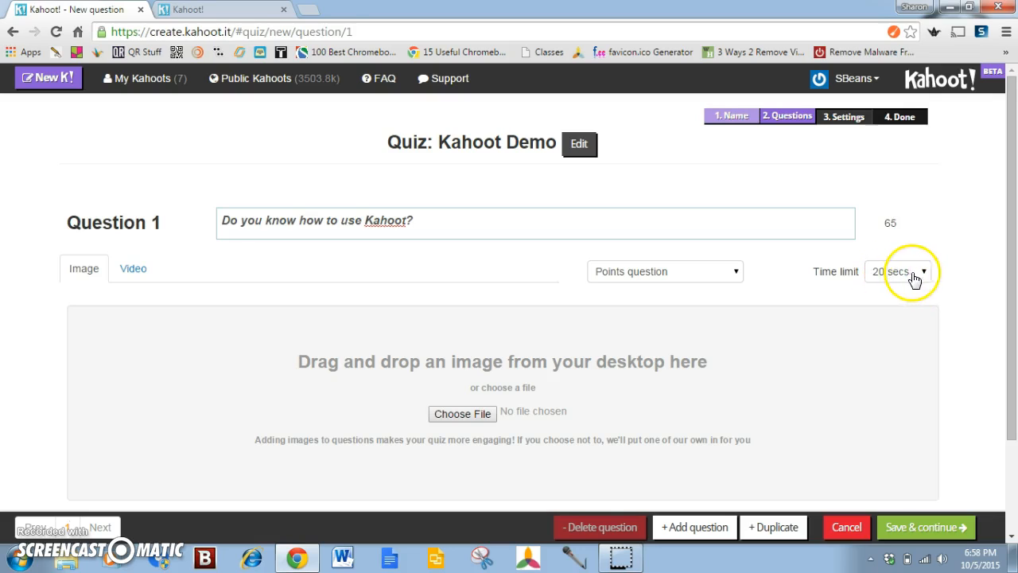
left_click(921, 273)
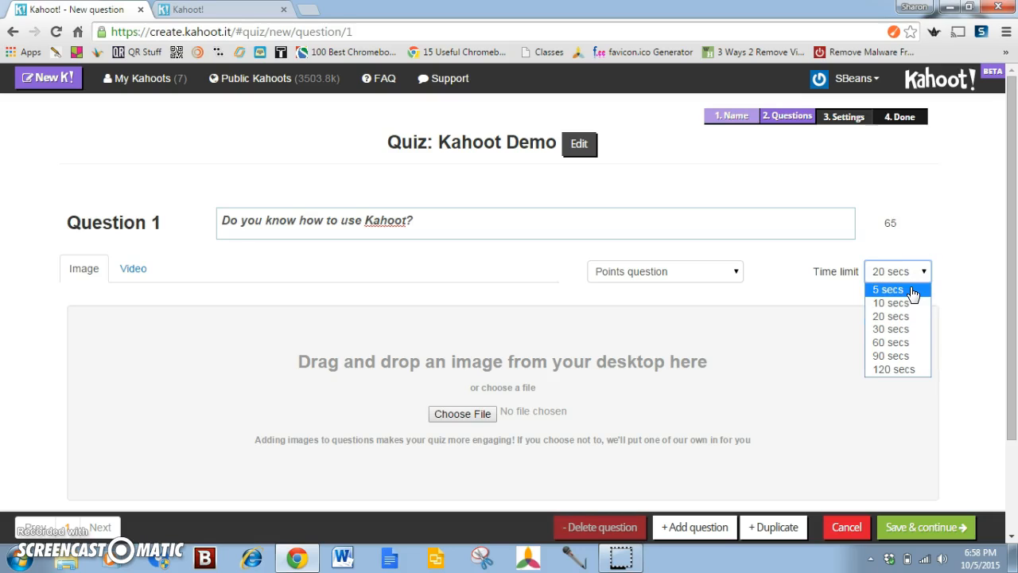
left_click(740, 402)
Start choosing an image file for Question 1 and browse to the Training folder in Google Drive
scroll(738, 390, "down", 2)
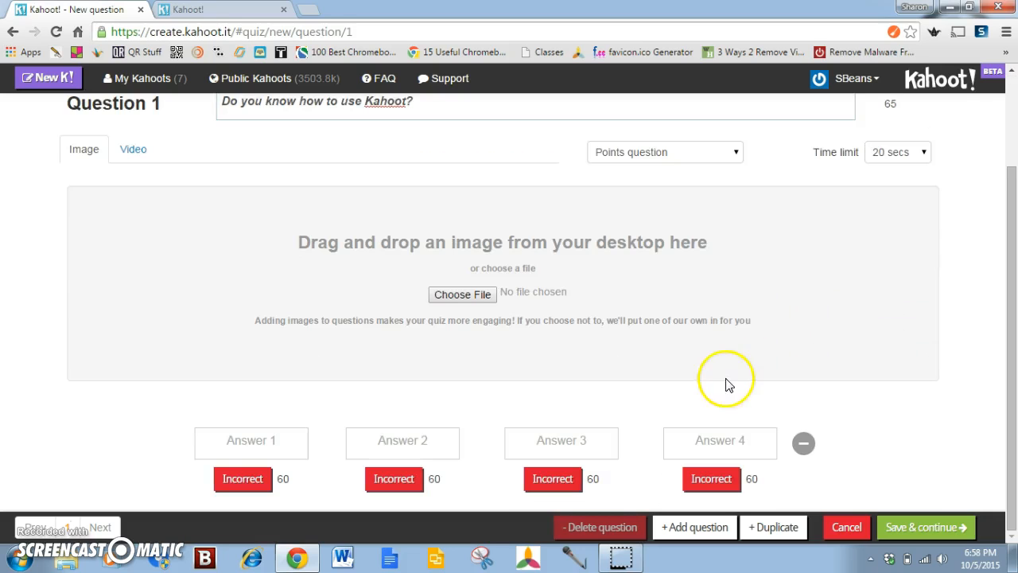
left_click(460, 296)
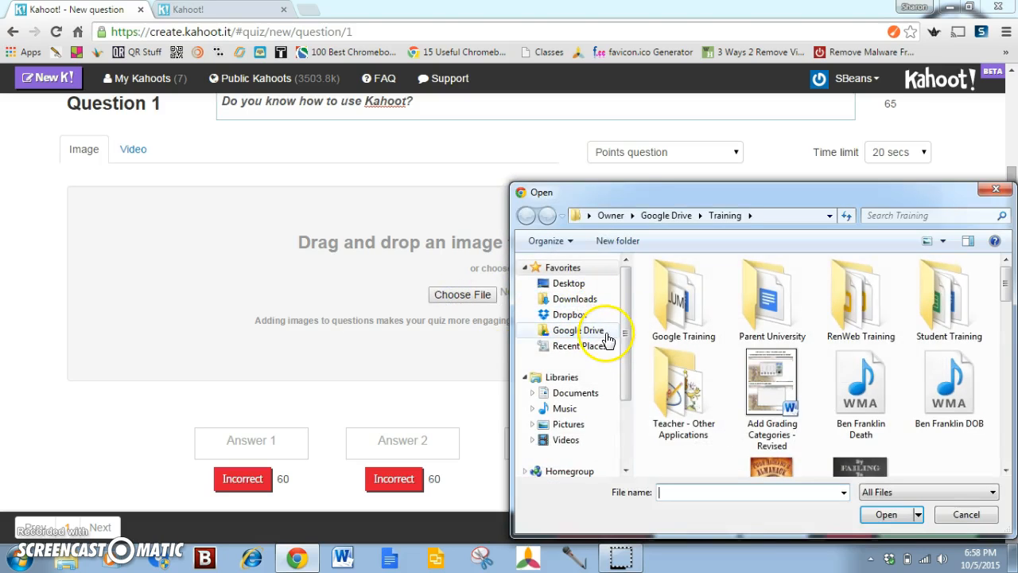
left_click(597, 330)
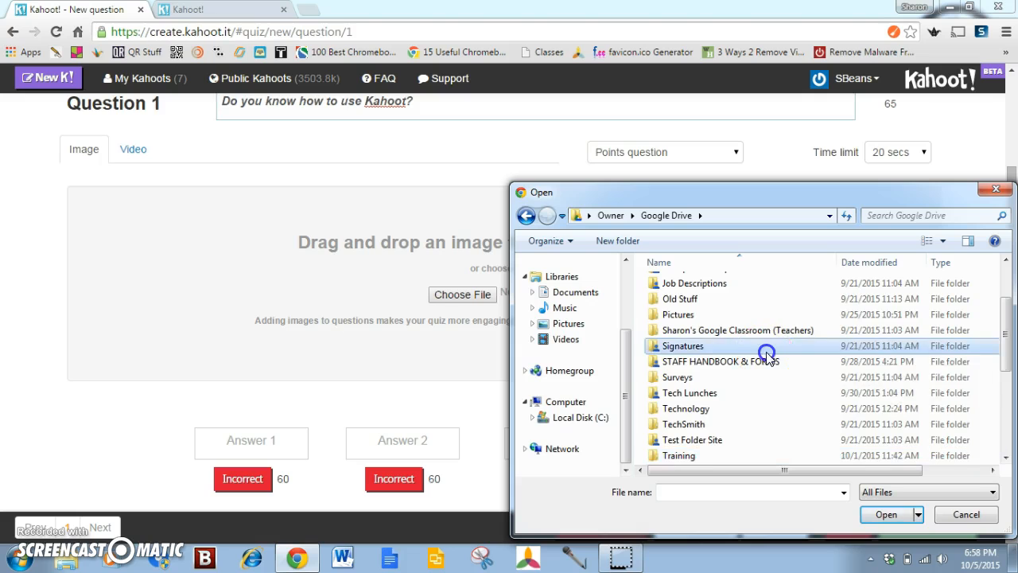
scroll(752, 355, "down", 3)
double_click(742, 318)
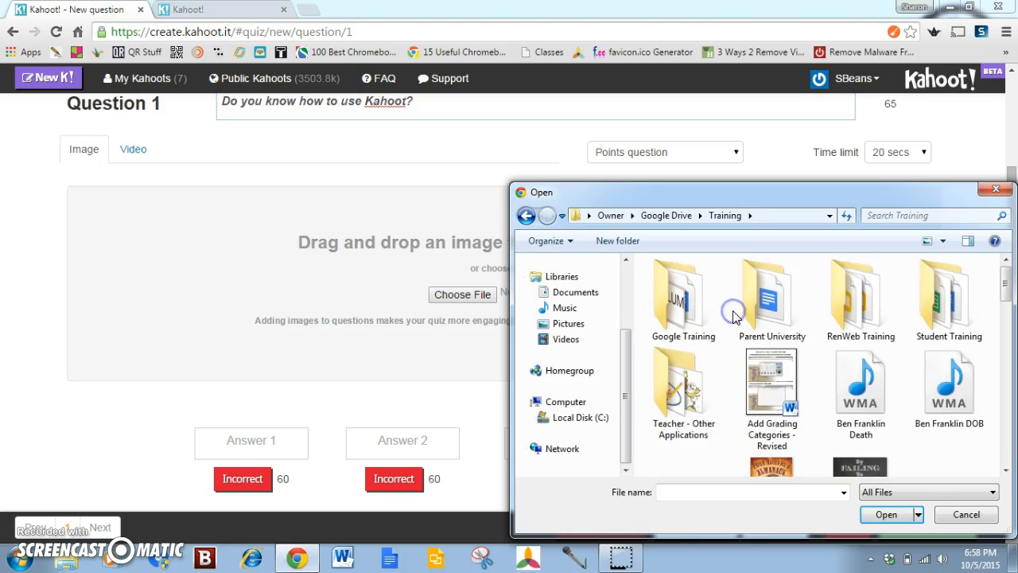
Find the "Kahoot 2 - Create" picture in the Training folder and add it as the image of Question 1
scroll(755, 322, "down", 2)
scroll(755, 322, "down", 4)
scroll(755, 323, "up", 5)
scroll(758, 326, "down", 4)
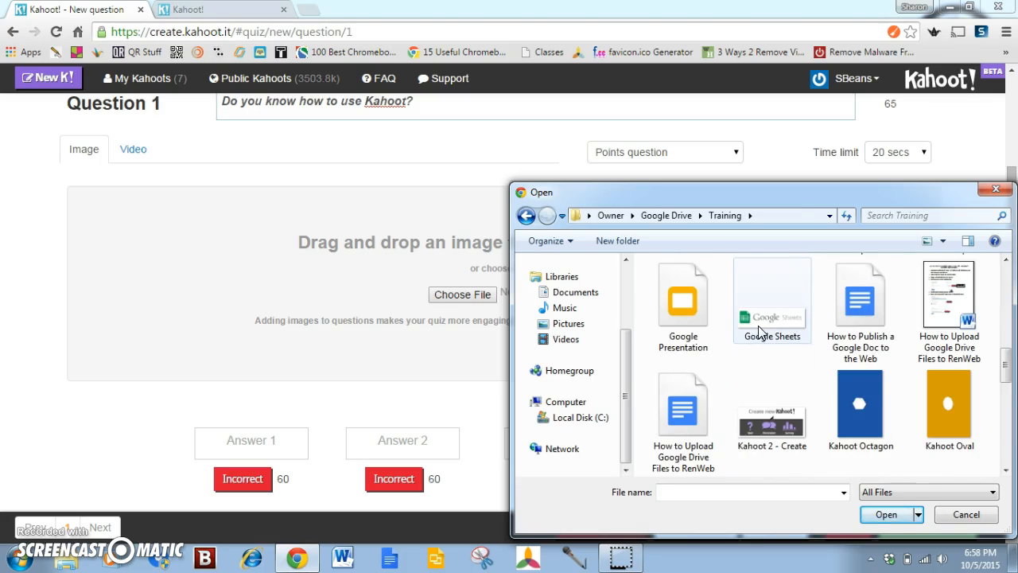
scroll(758, 326, "down", 1)
left_click(846, 343)
left_click(769, 328)
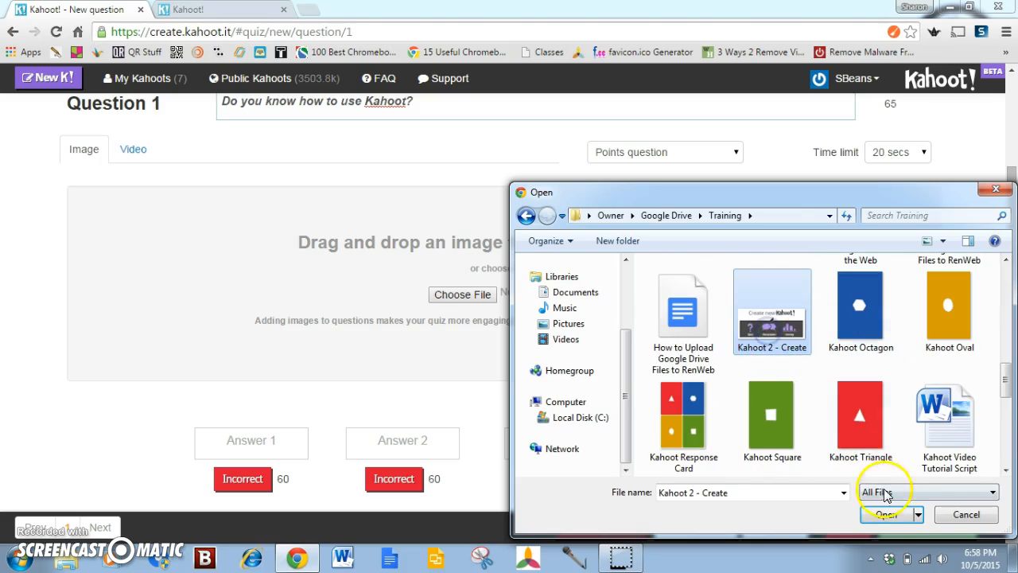
left_click(882, 515)
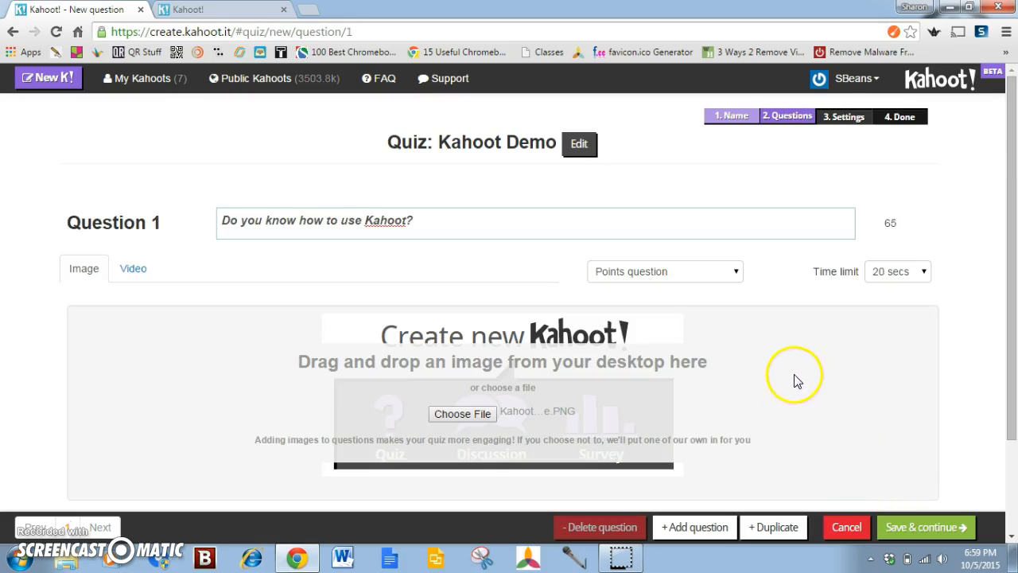
Fill in the four answers of Question 1 with Yes, No, Not Sure and Maybe
scroll(740, 385, "down", 3)
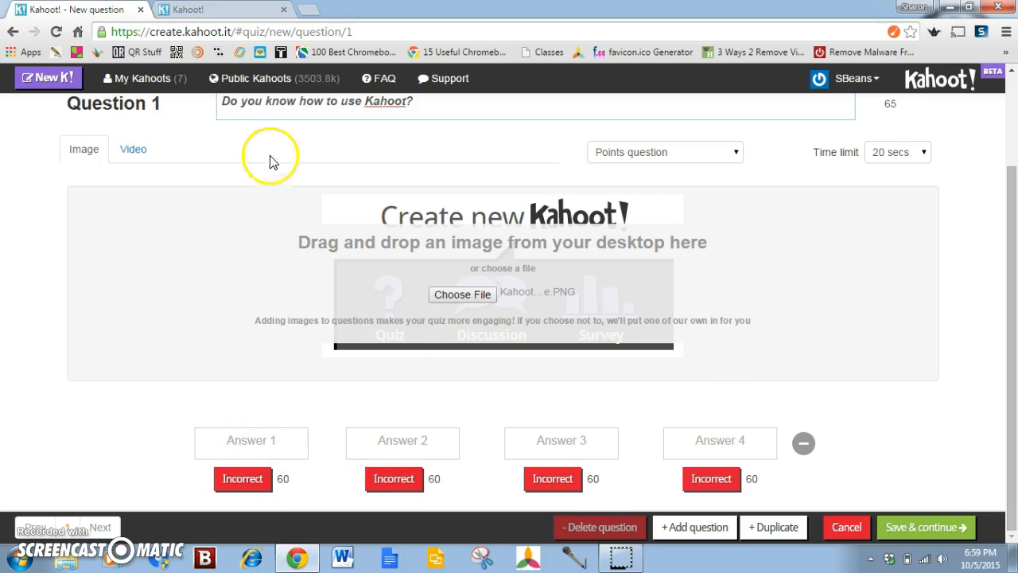
left_click(266, 443)
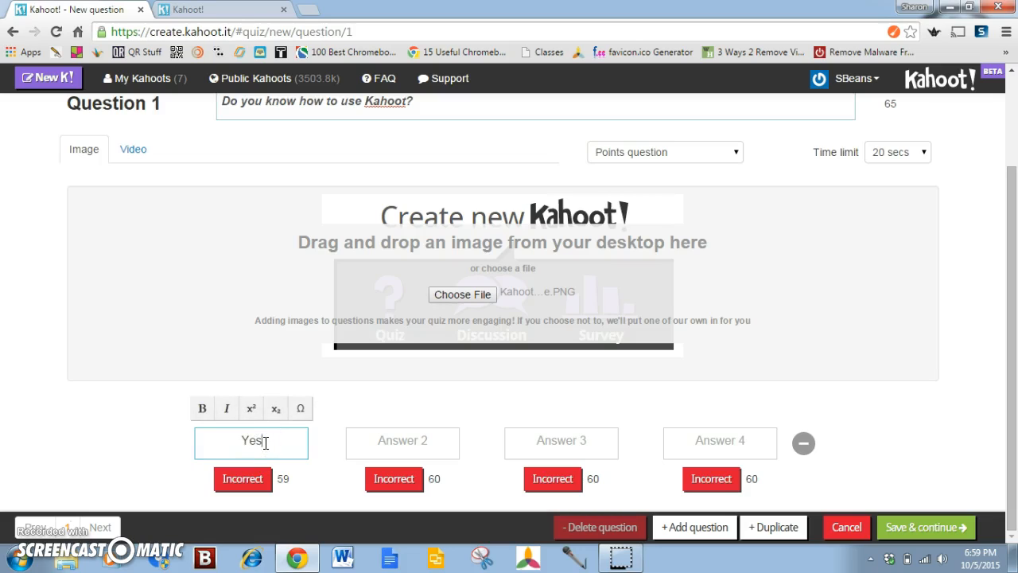
left_click(409, 434)
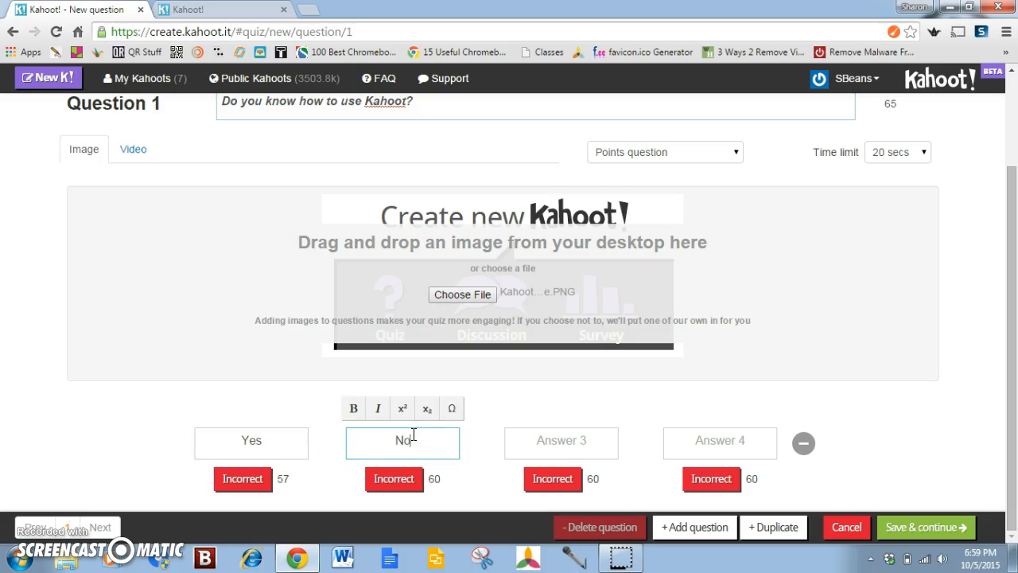
left_click(561, 439)
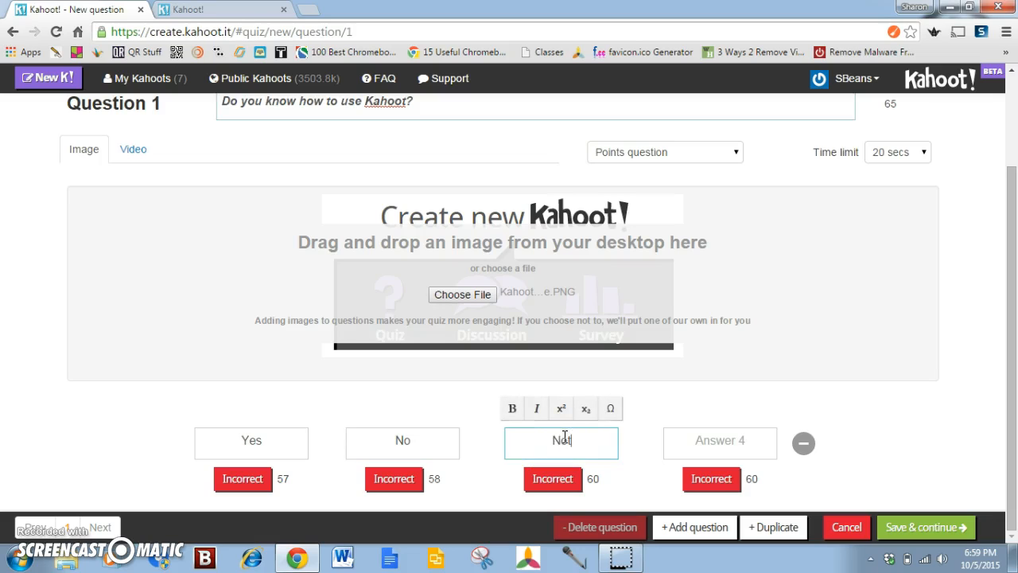
left_click(683, 445)
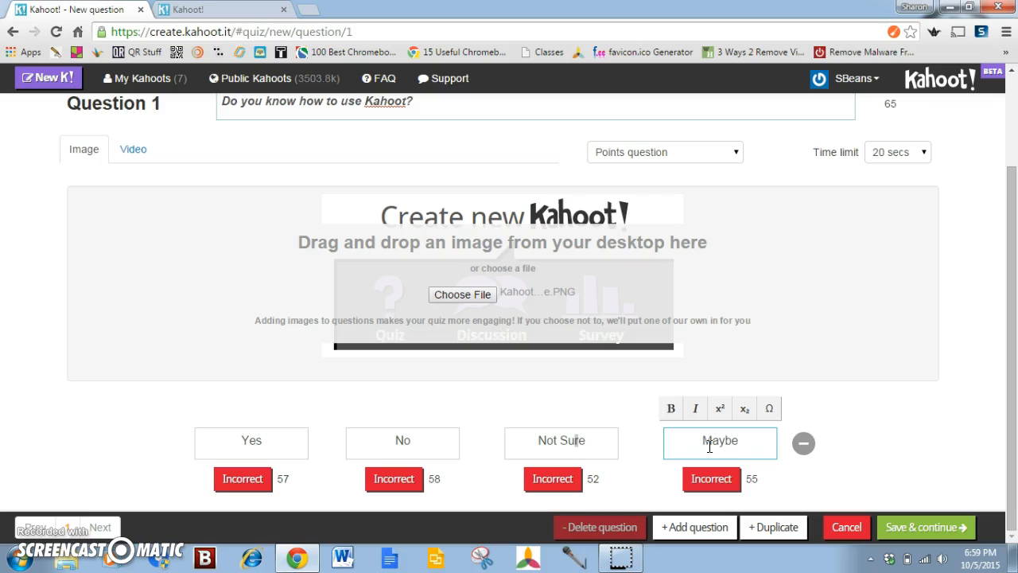
Remove the Maybe and Not Sure answers from Question 1 and add both back
left_click(802, 443)
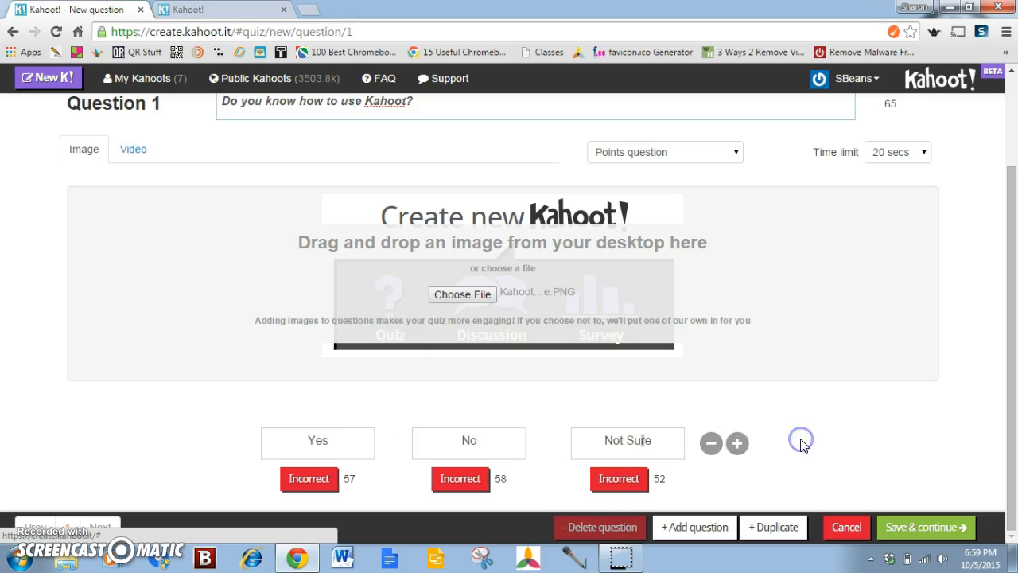
left_click(710, 442)
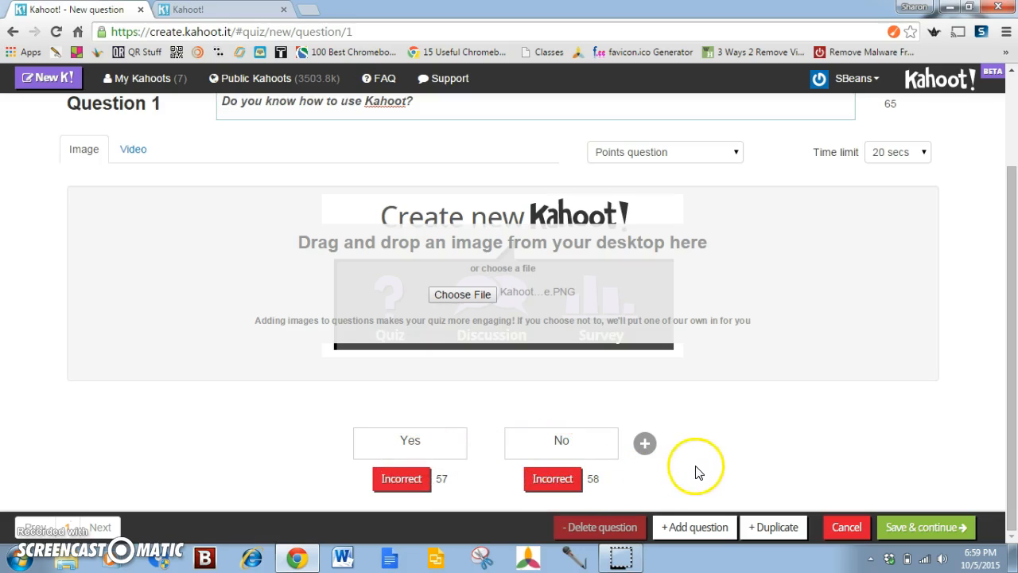
left_click(644, 444)
type("Not Sure")
left_click(738, 443)
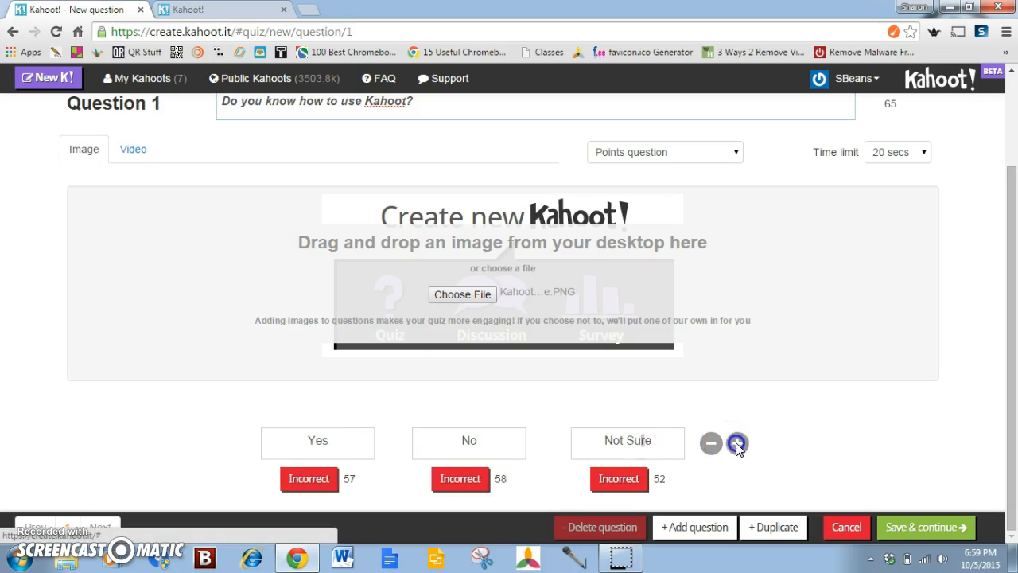
type("Maybe")
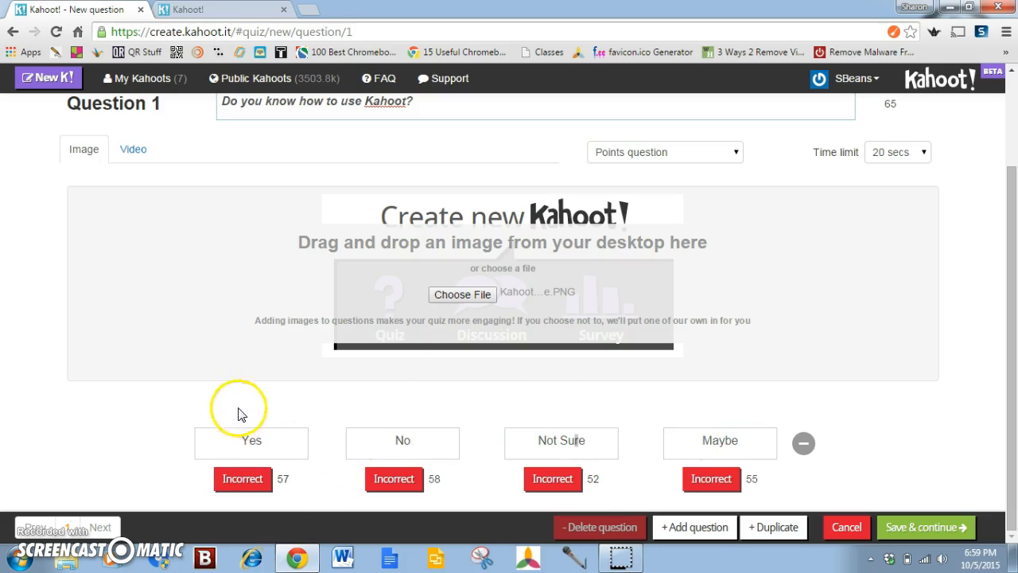
Mark all four answers of Question 1, Yes, No, Not Sure and Maybe, as correct
left_click(238, 480)
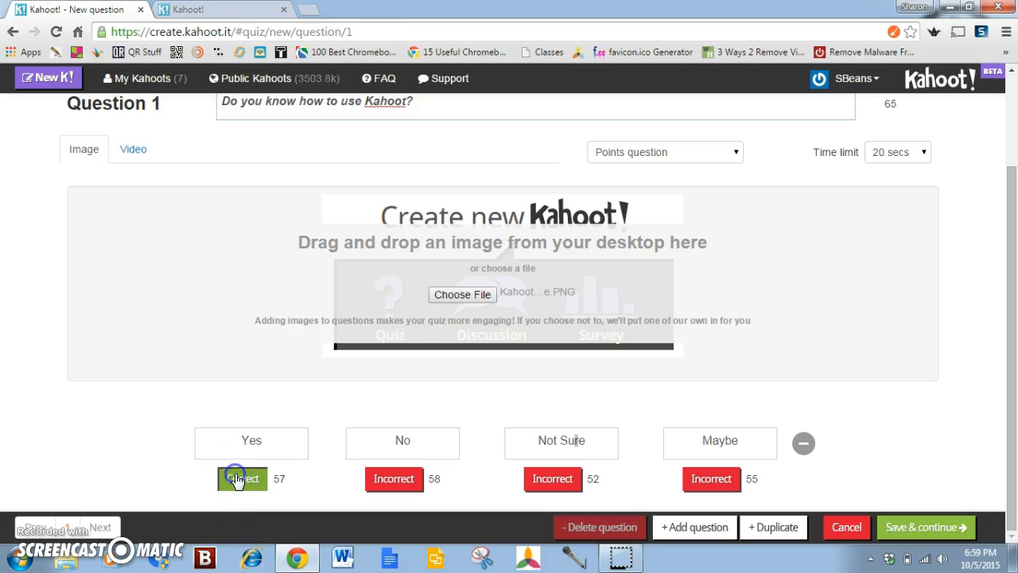
left_click(392, 480)
left_click(559, 481)
left_click(705, 482)
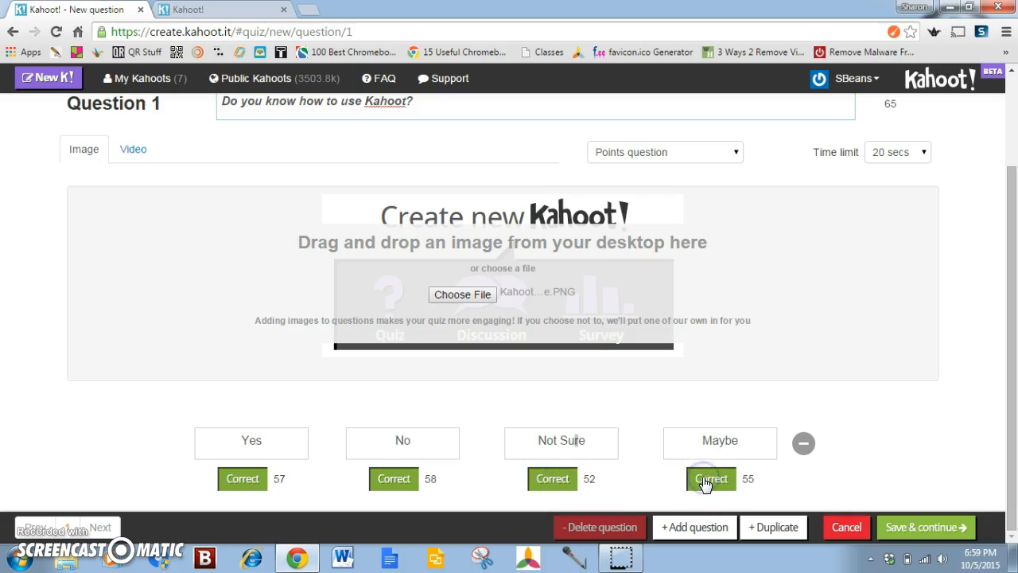
Set the answers No, Not Sure and Maybe back to incorrect, and save the question to continue to the quiz settings
left_click(392, 481)
left_click(553, 480)
left_click(713, 478)
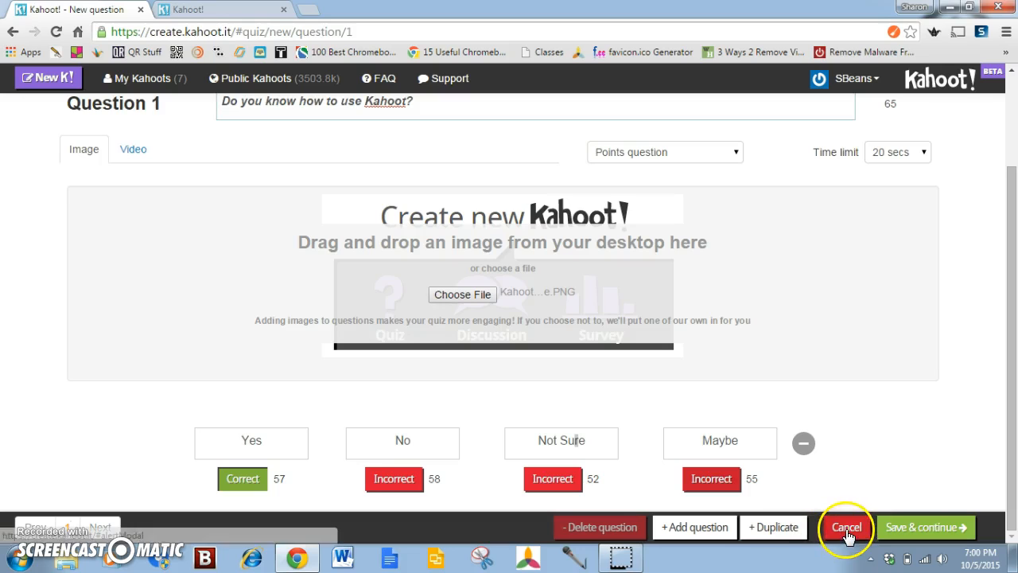
left_click(910, 532)
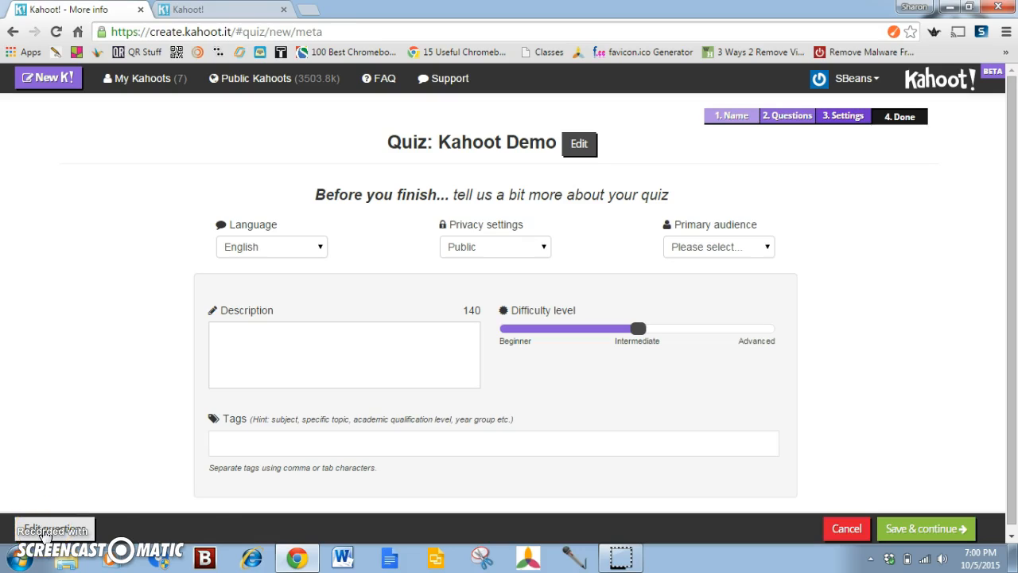
Keep English as the quiz language and set the privacy to Private and the primary audience to Training
left_click(321, 250)
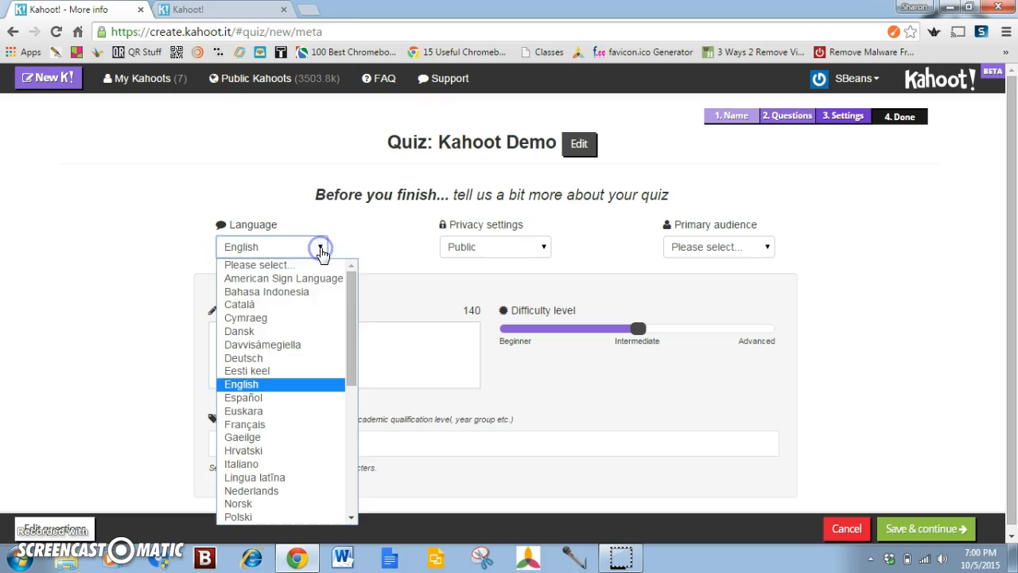
left_click(368, 247)
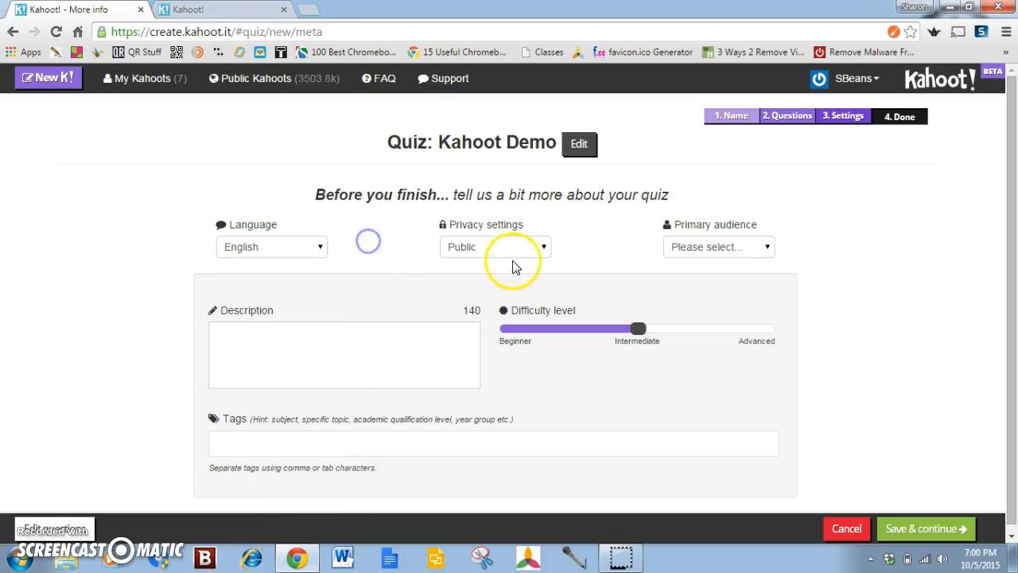
left_click(546, 249)
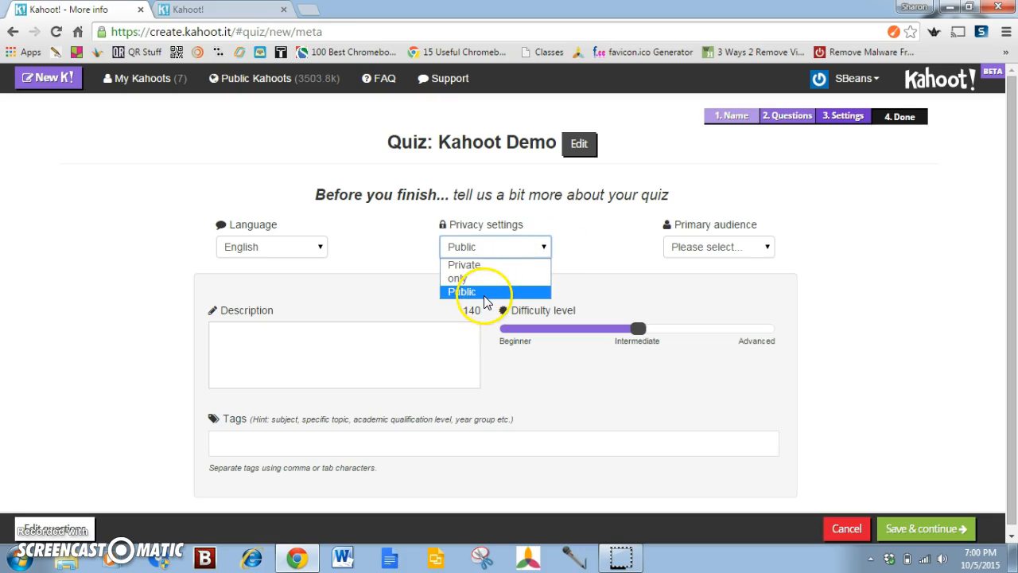
left_click(480, 265)
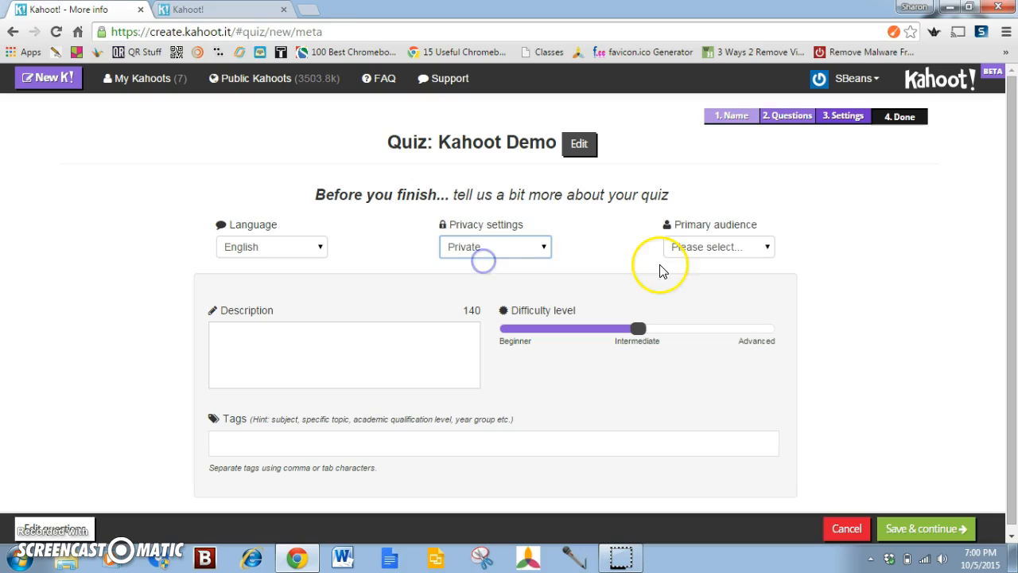
left_click(765, 247)
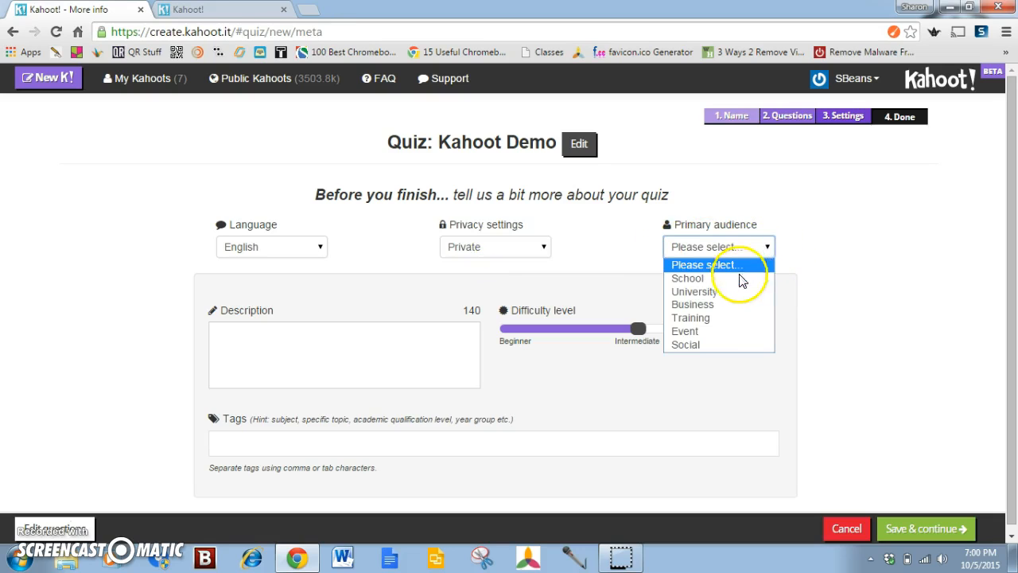
left_click(734, 319)
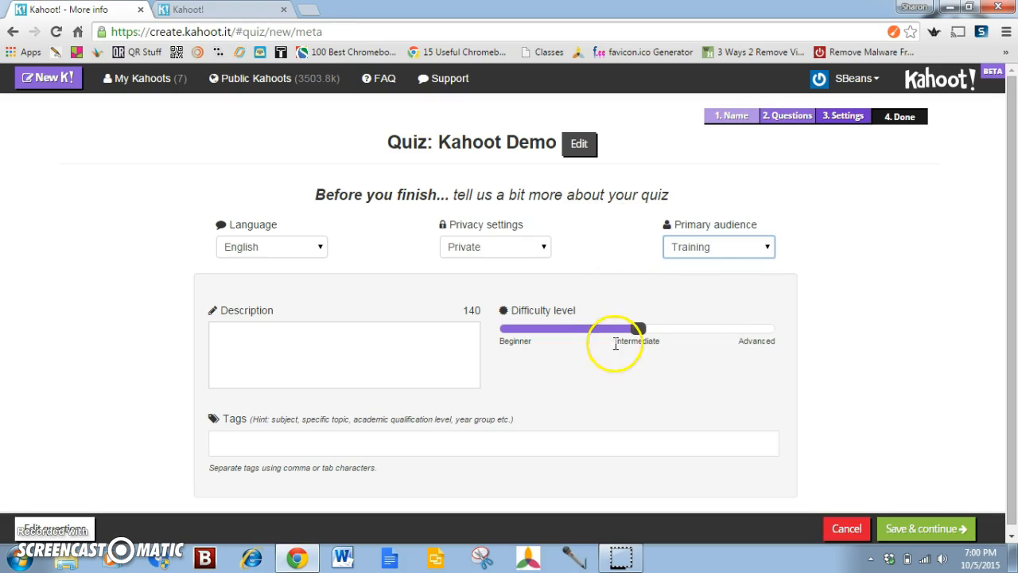
Set the quiz's difficulty level to Beginner and enter Tutorial as its description
left_click_drag(639, 329, 528, 332)
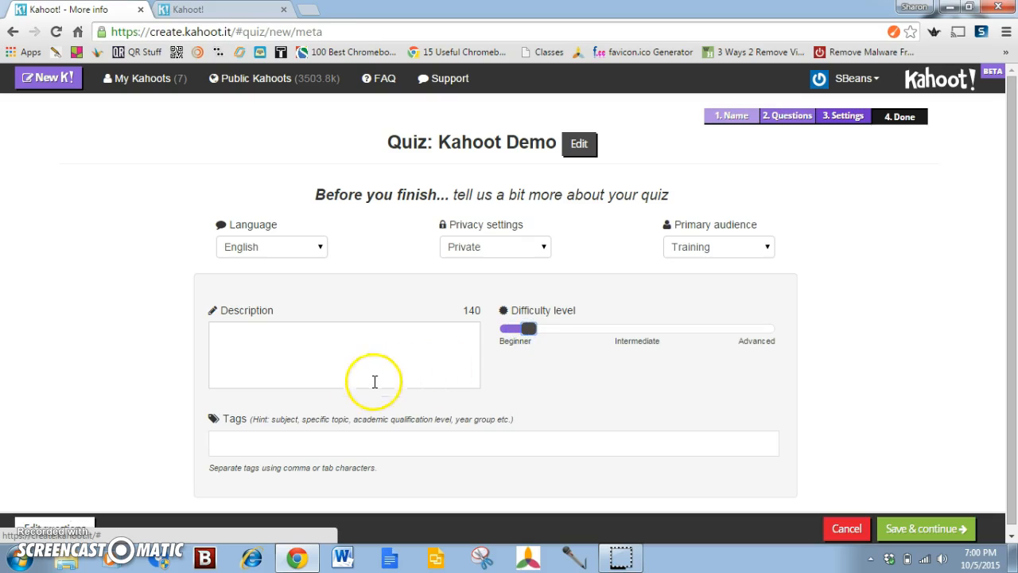
left_click(519, 329)
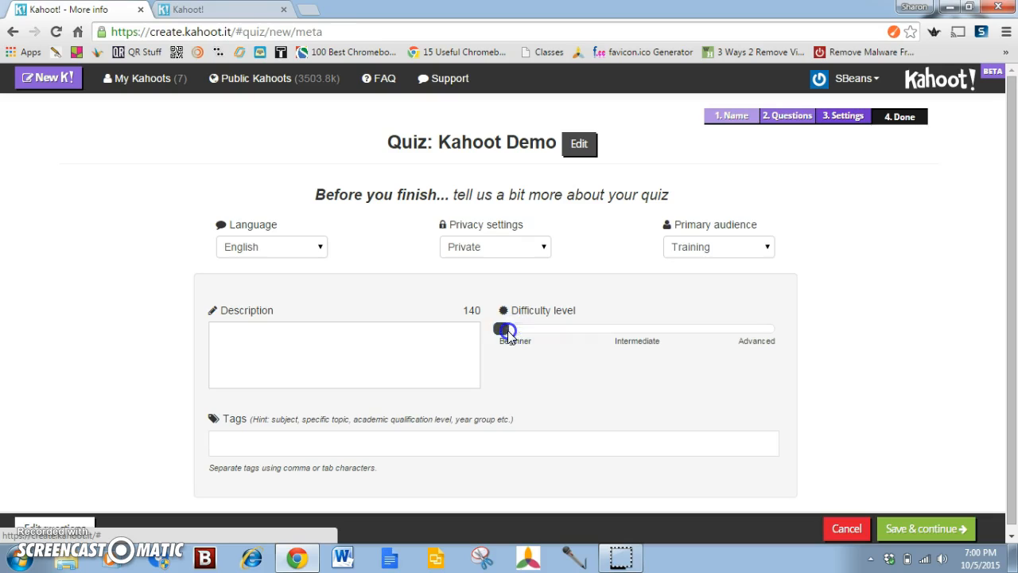
left_click(225, 329)
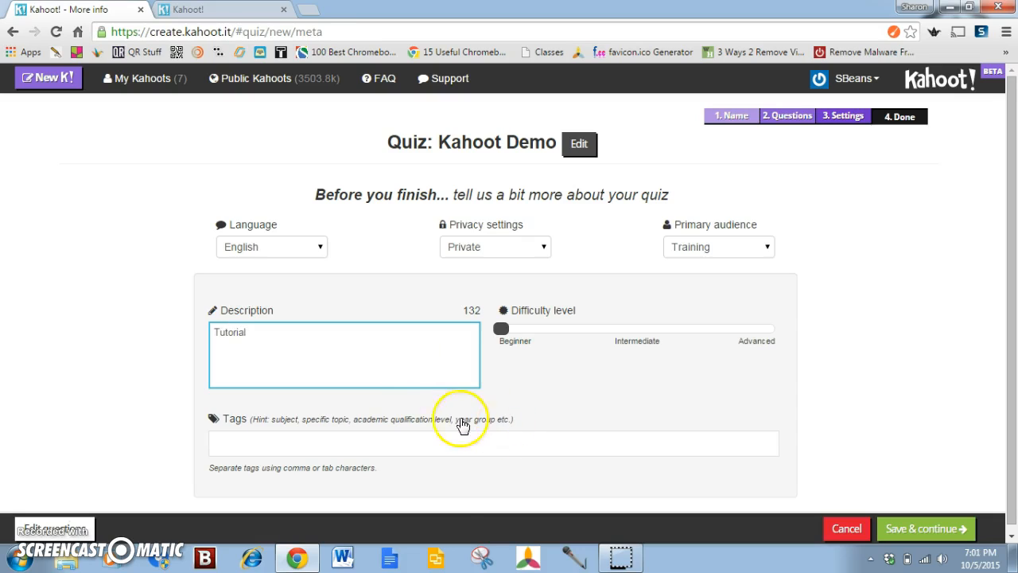
Add the tag kahoot to the quiz and save the settings to continue to the cover image
left_click(246, 446)
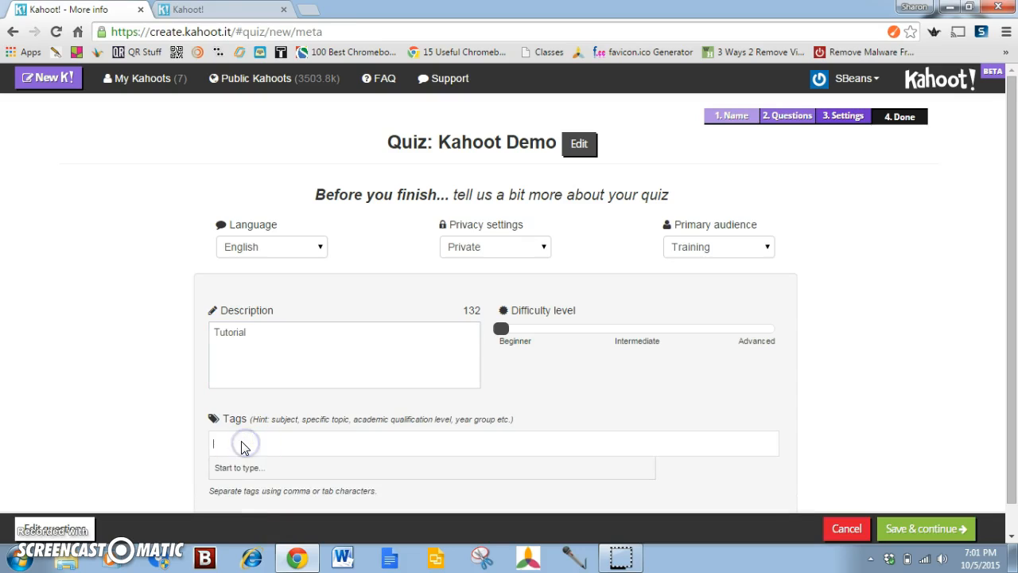
type("kaho")
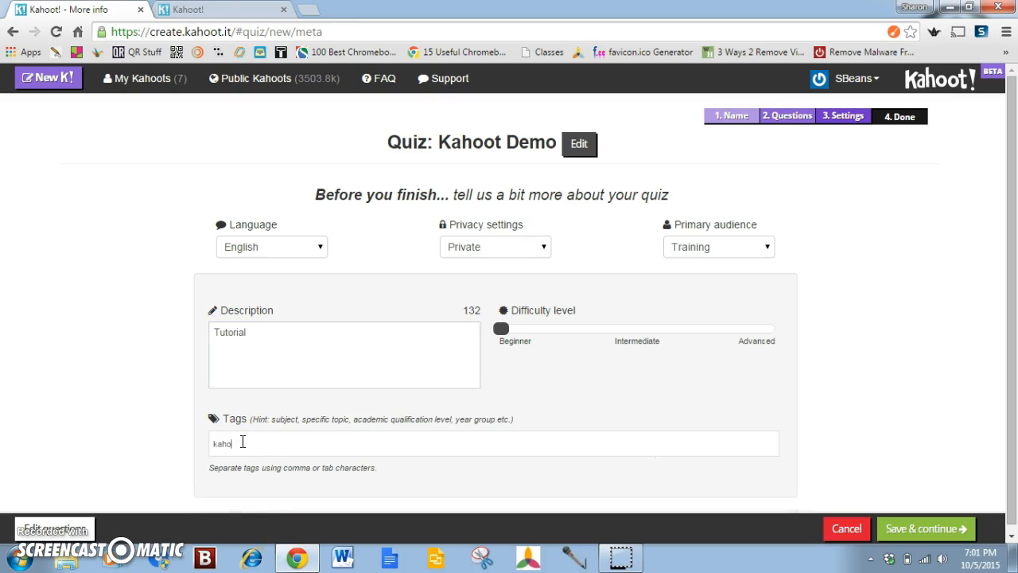
left_click(241, 468)
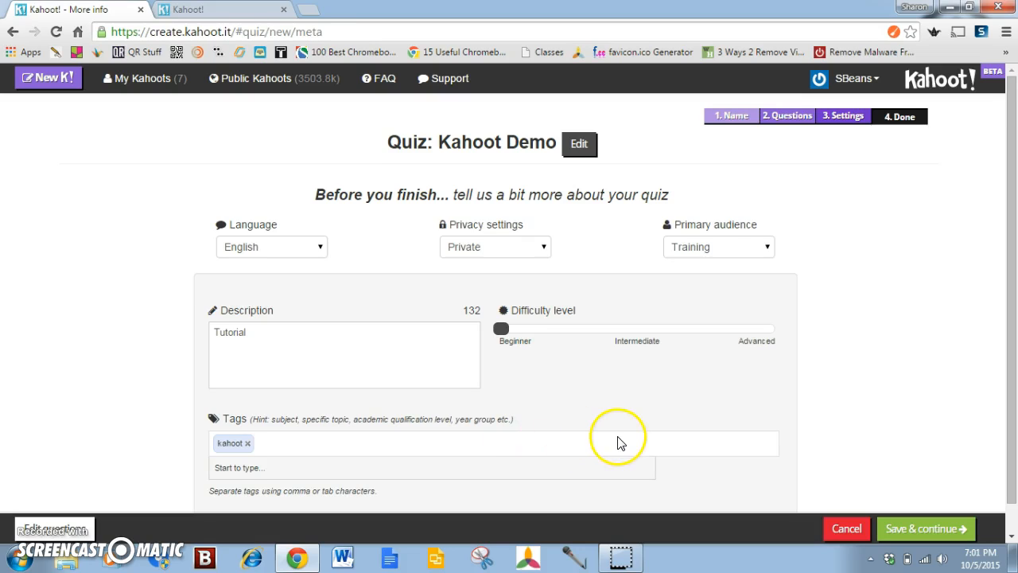
scroll(578, 455, "down", 1)
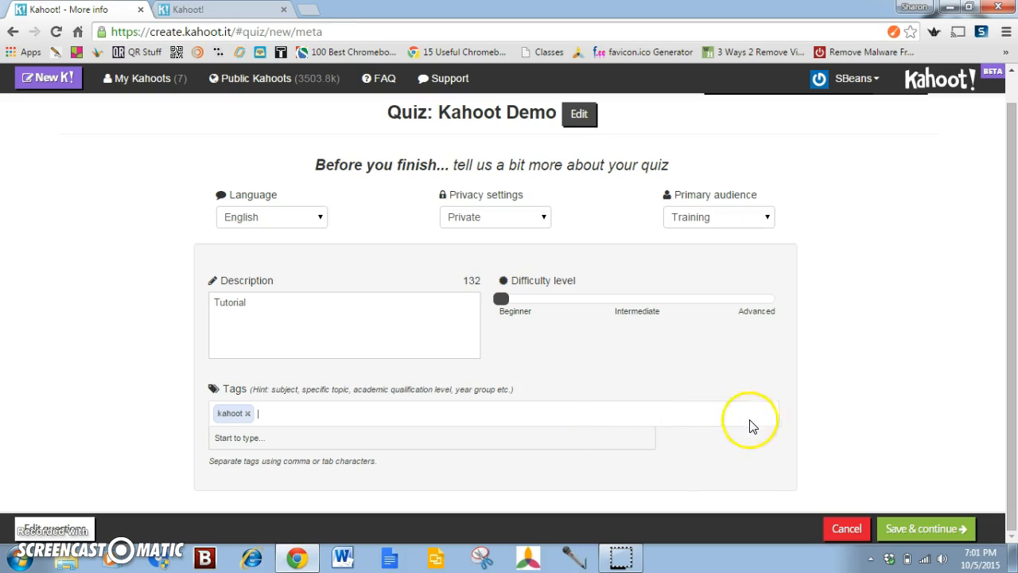
left_click(923, 528)
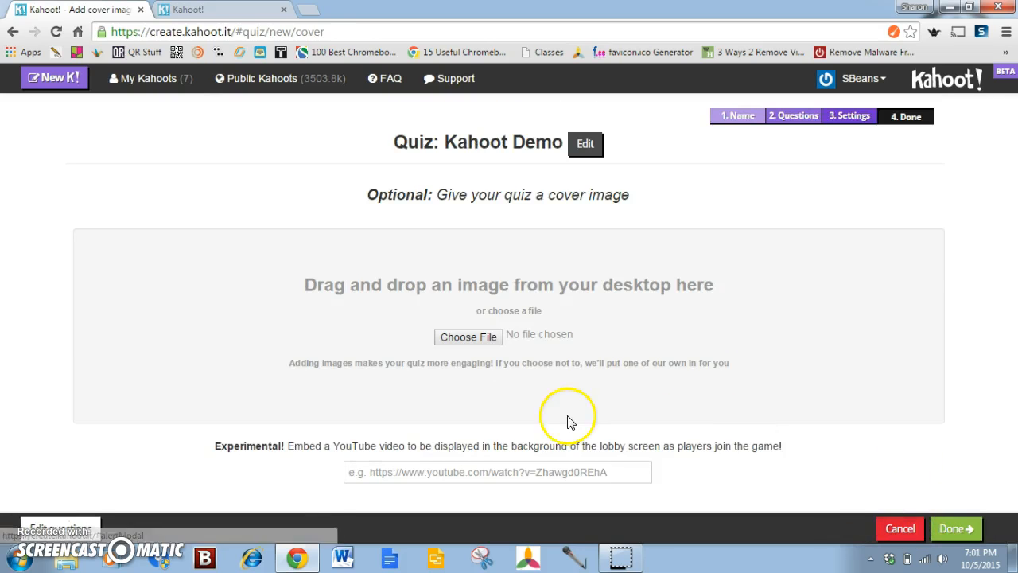
Start choosing a cover image for the quiz and browse to the Training folder in Google Drive
left_click(470, 337)
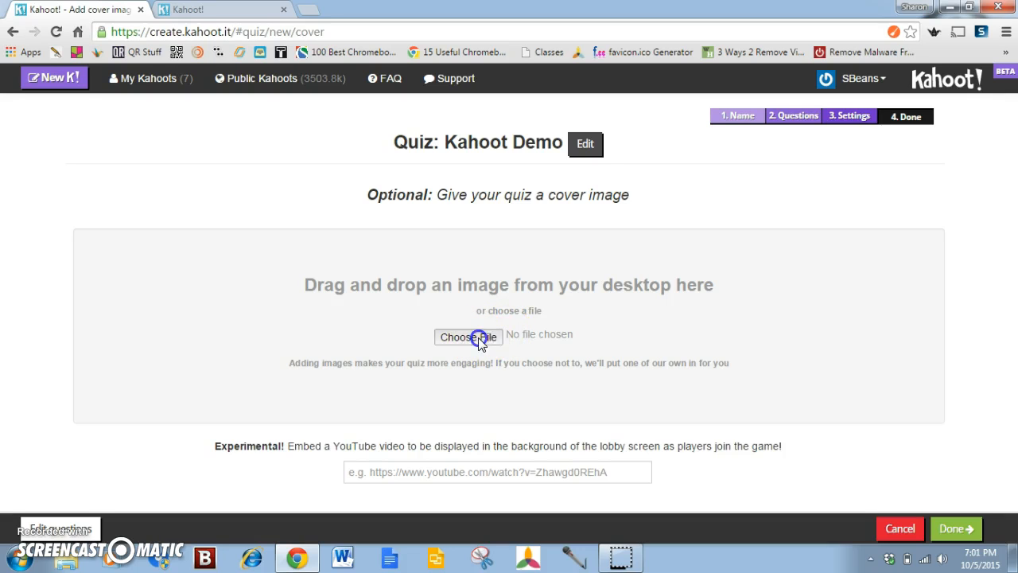
left_click(590, 331)
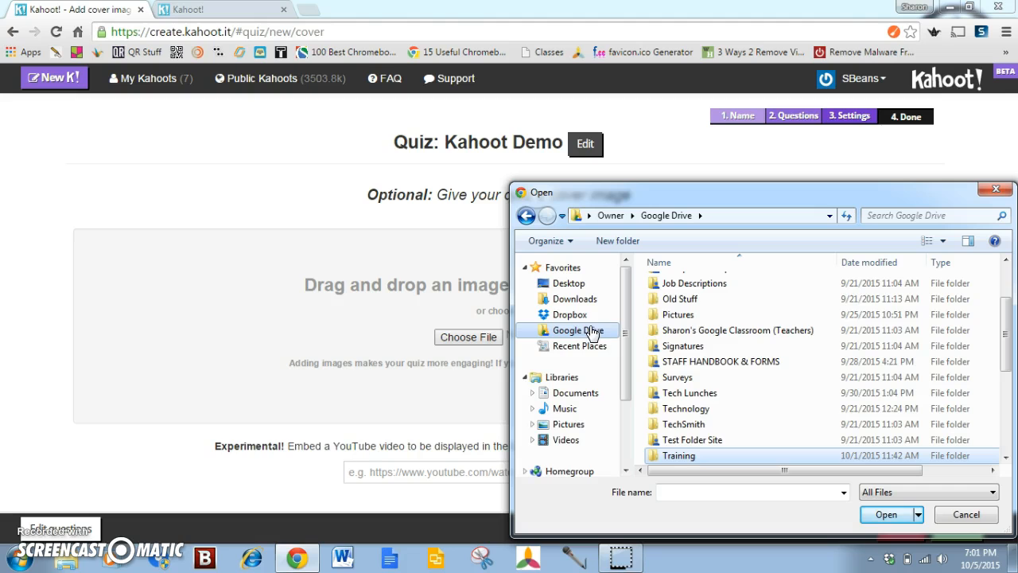
left_click(722, 376)
scroll(721, 374, "down", 1)
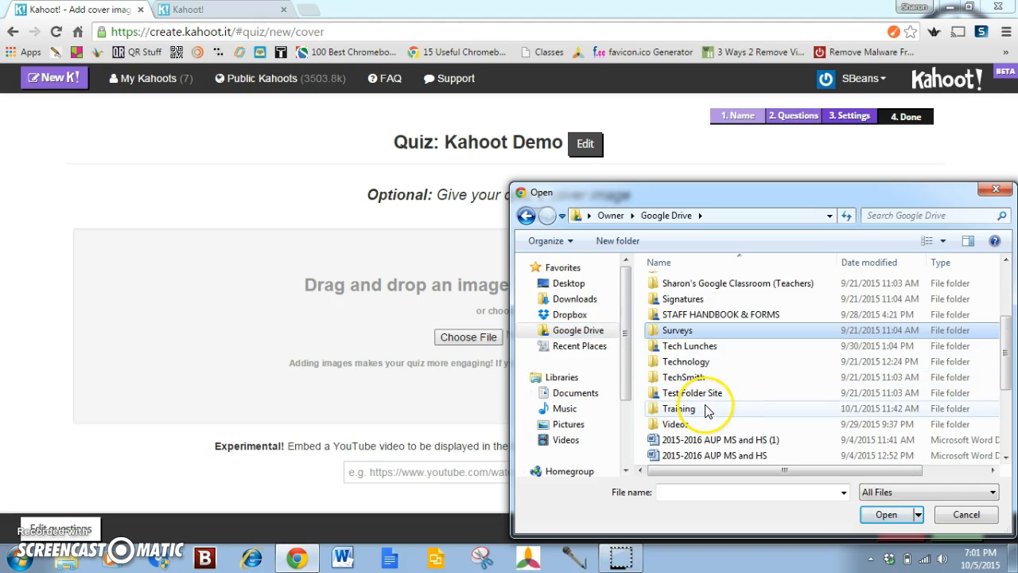
double_click(707, 409)
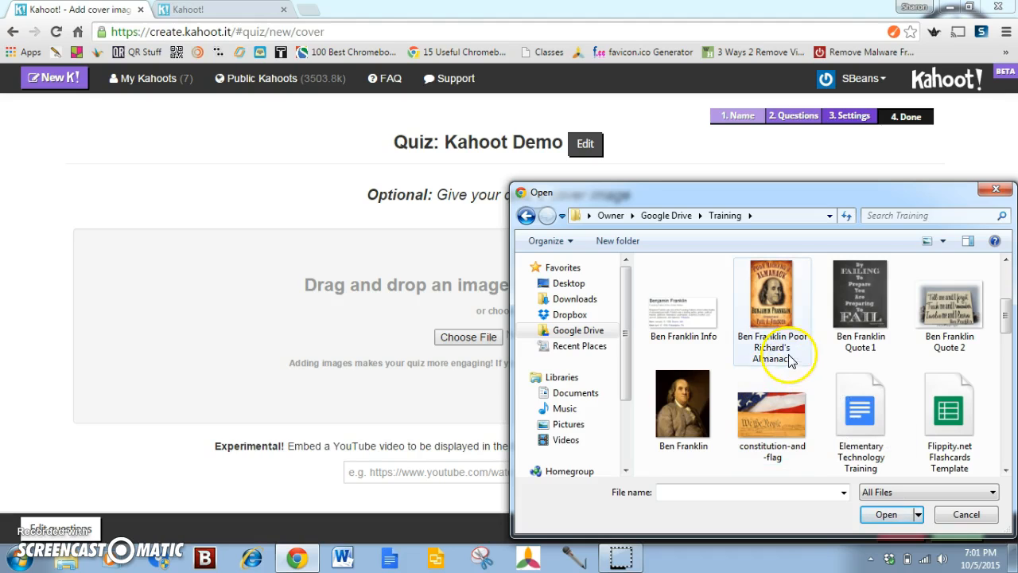
Add the "Kahoot" picture from the Training folder as the cover image and finish creating the quiz
scroll(846, 358, "down", 5)
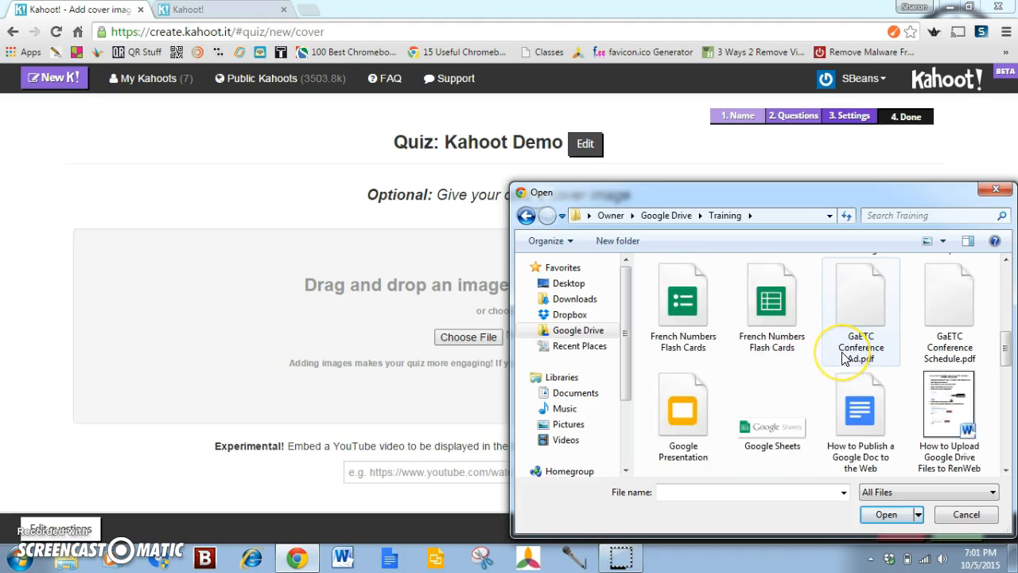
scroll(845, 360, "down", 2)
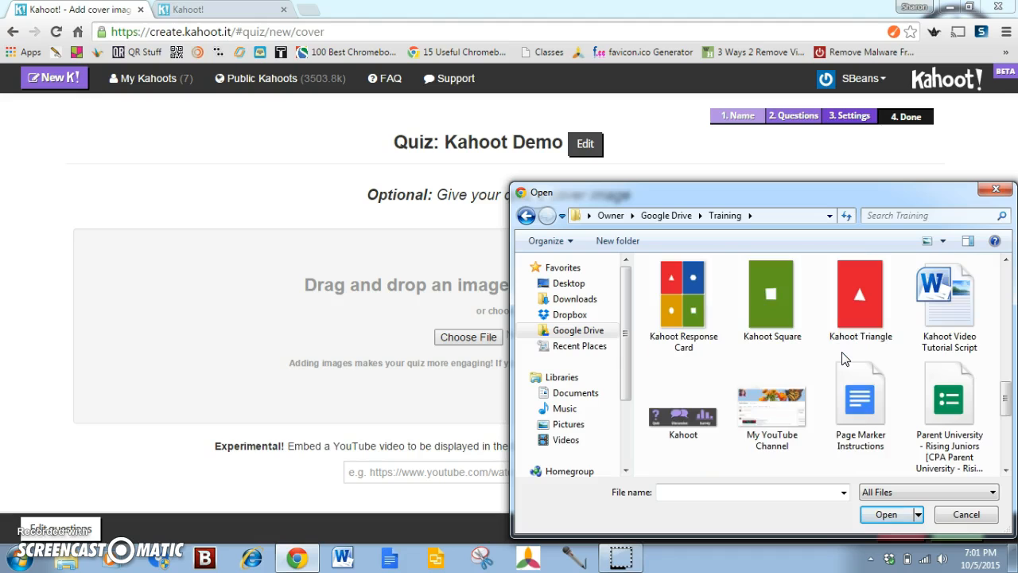
left_click(686, 418)
left_click(889, 519)
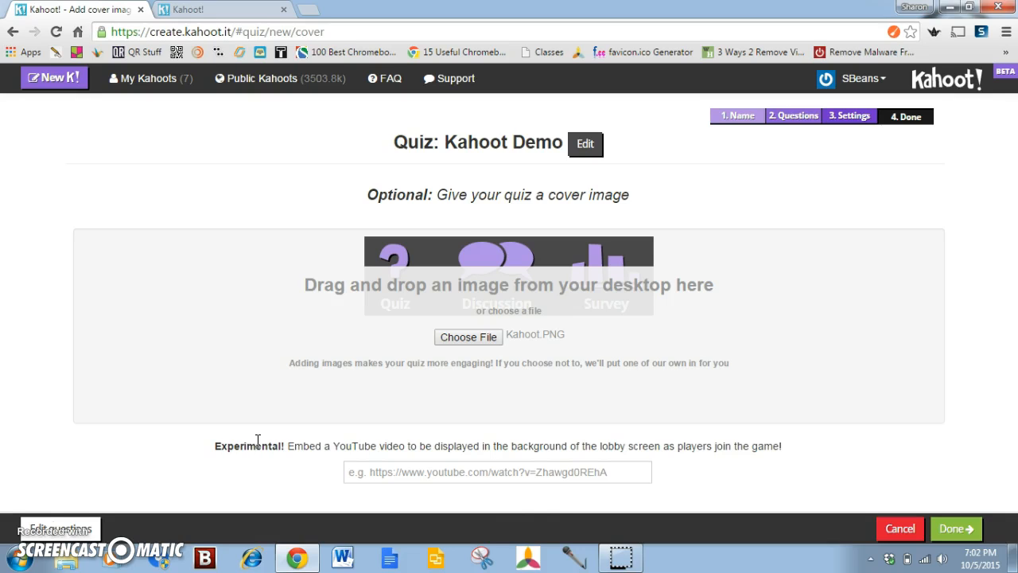
left_click(948, 528)
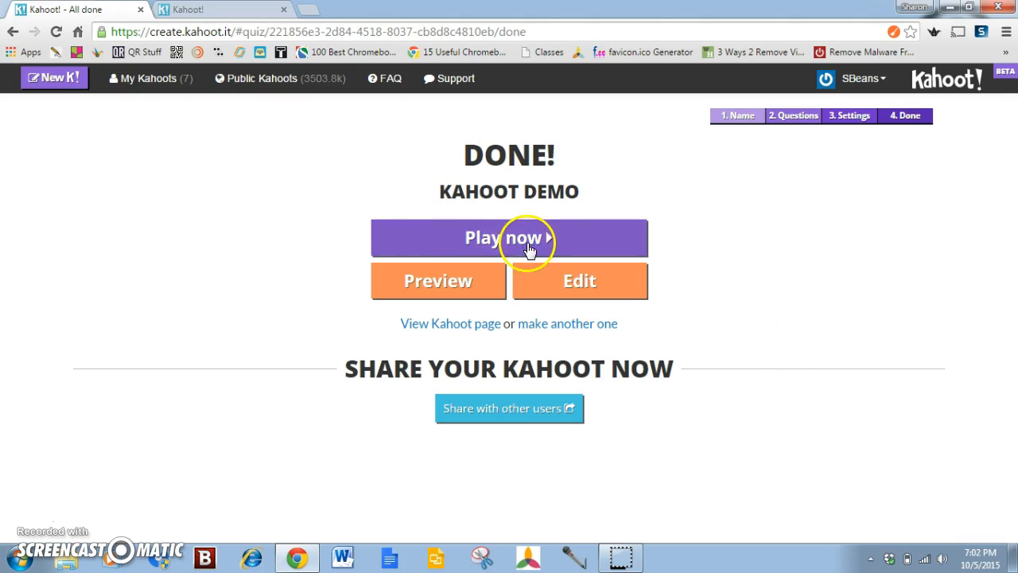
Open the preview of the Kahoot Demo quiz and turn off the music played while waiting
left_click(447, 288)
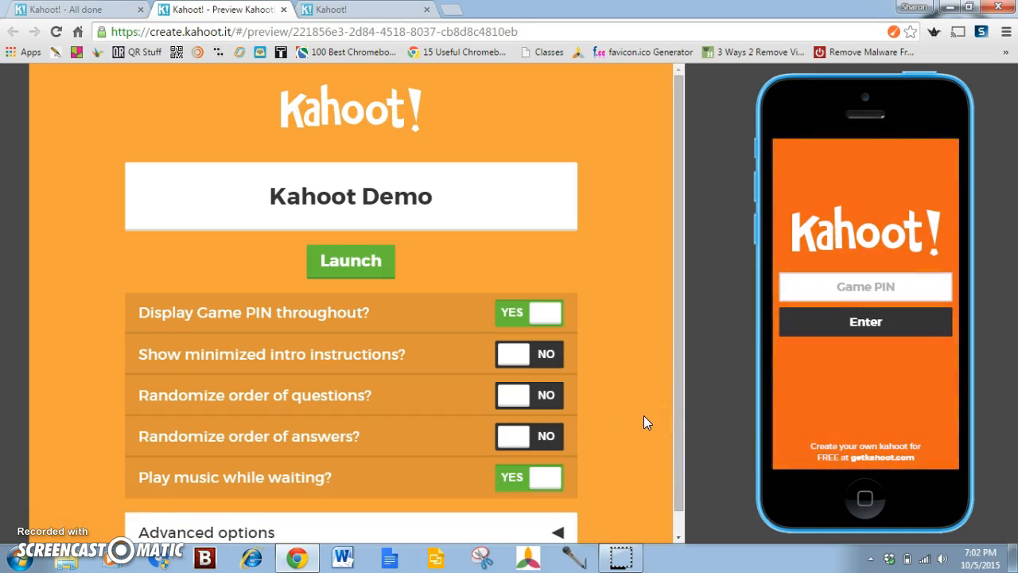
left_click_drag(677, 243, 678, 322)
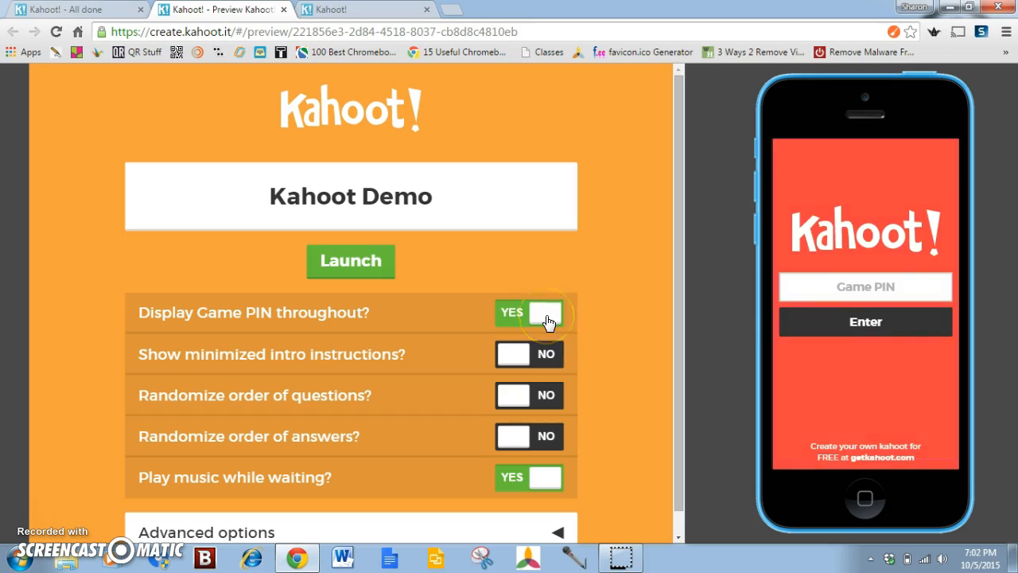
left_click(555, 470)
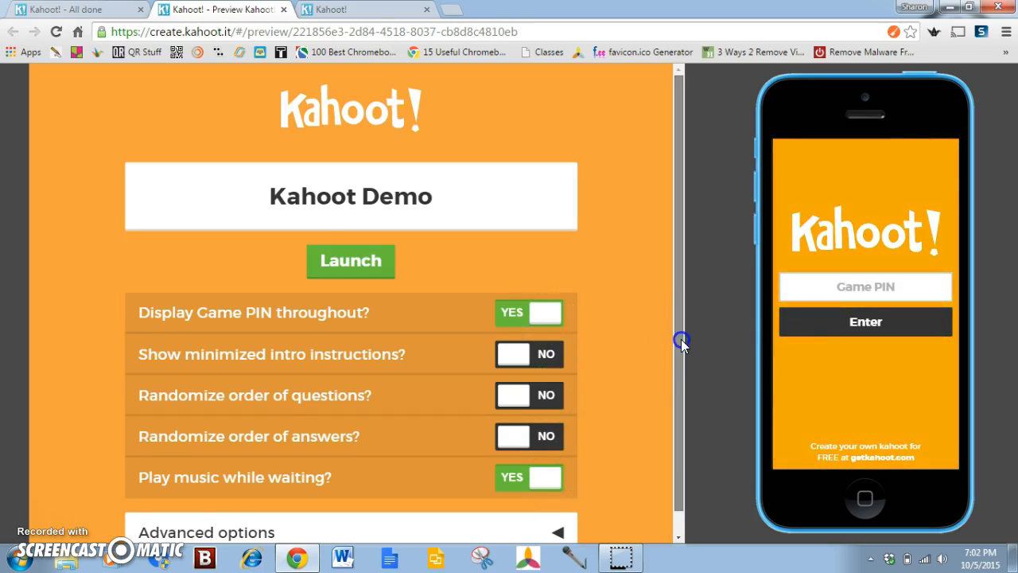
left_click_drag(681, 339, 681, 359)
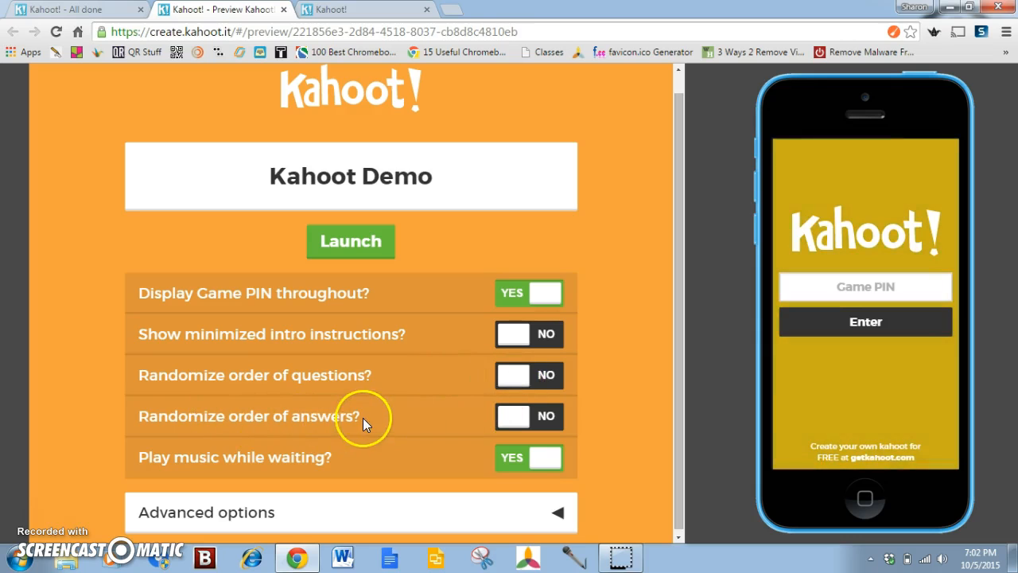
left_click(530, 459)
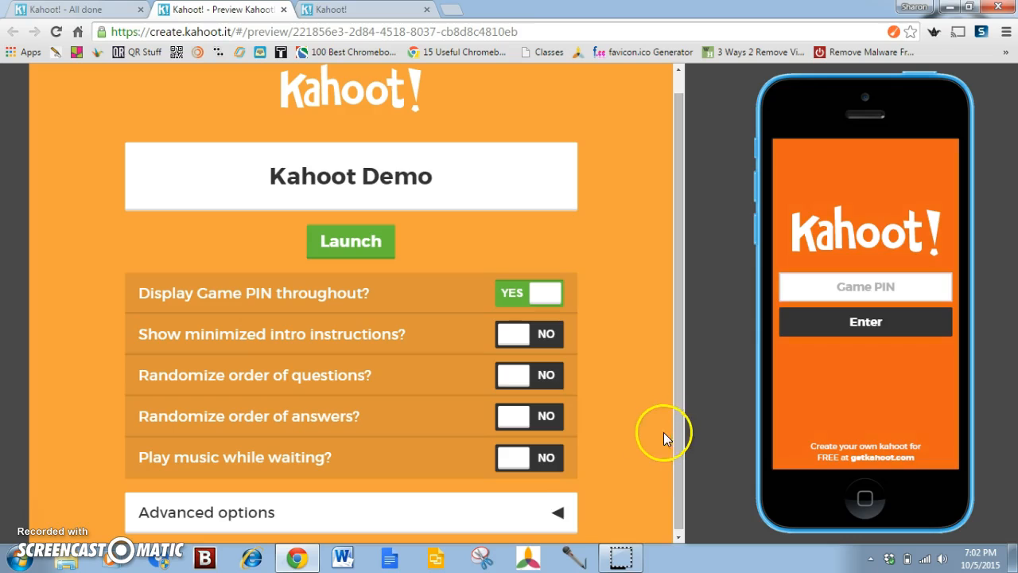
Expand the advanced options to review them and launch the Kahoot Demo preview game
left_click(560, 515)
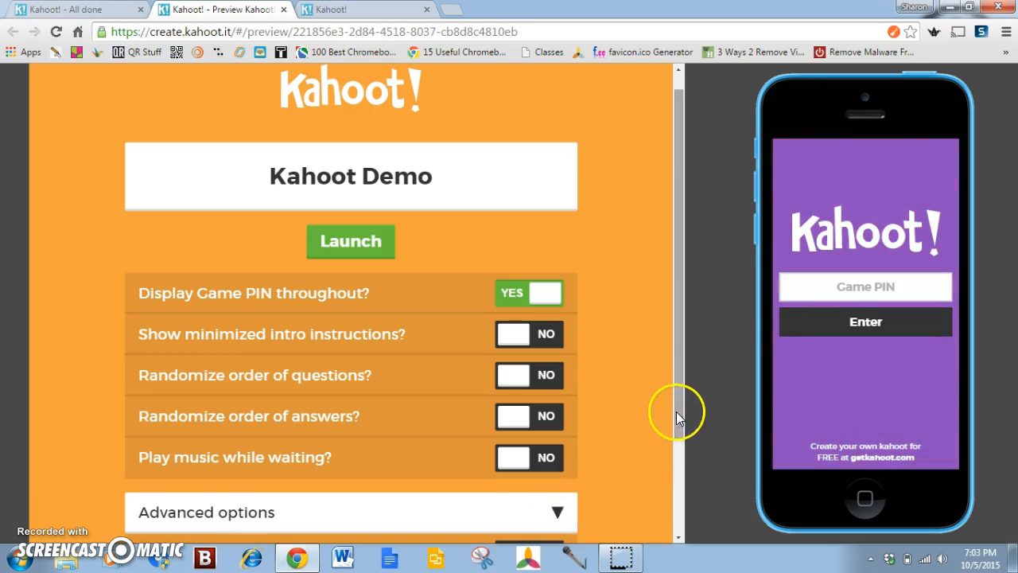
left_click_drag(677, 409, 679, 518)
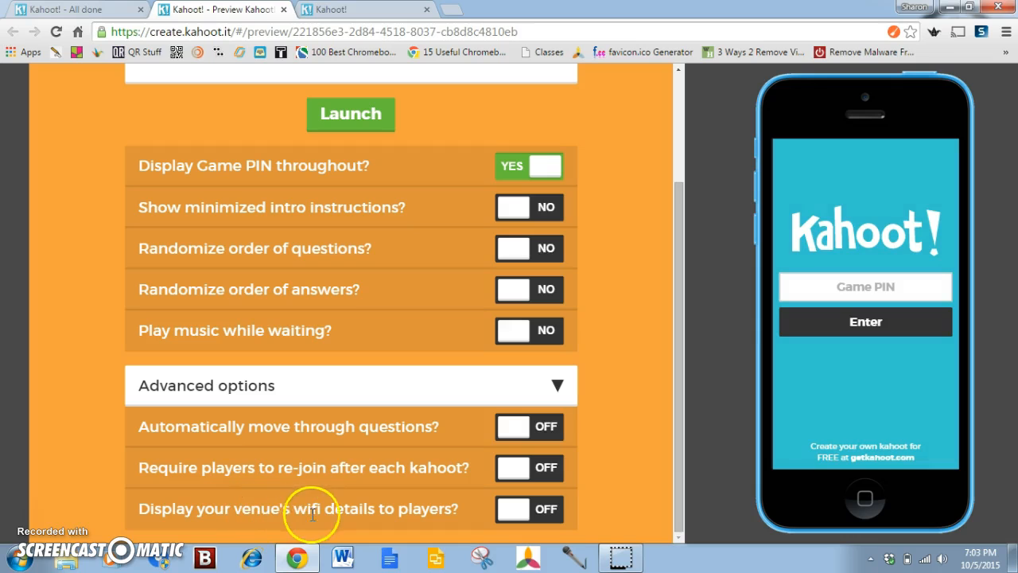
left_click(374, 511)
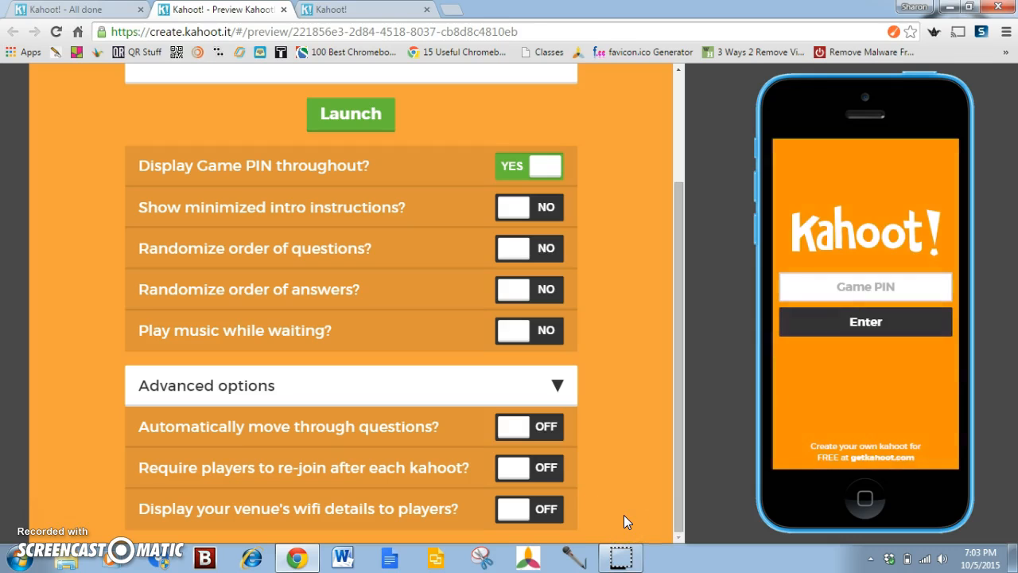
left_click(648, 484)
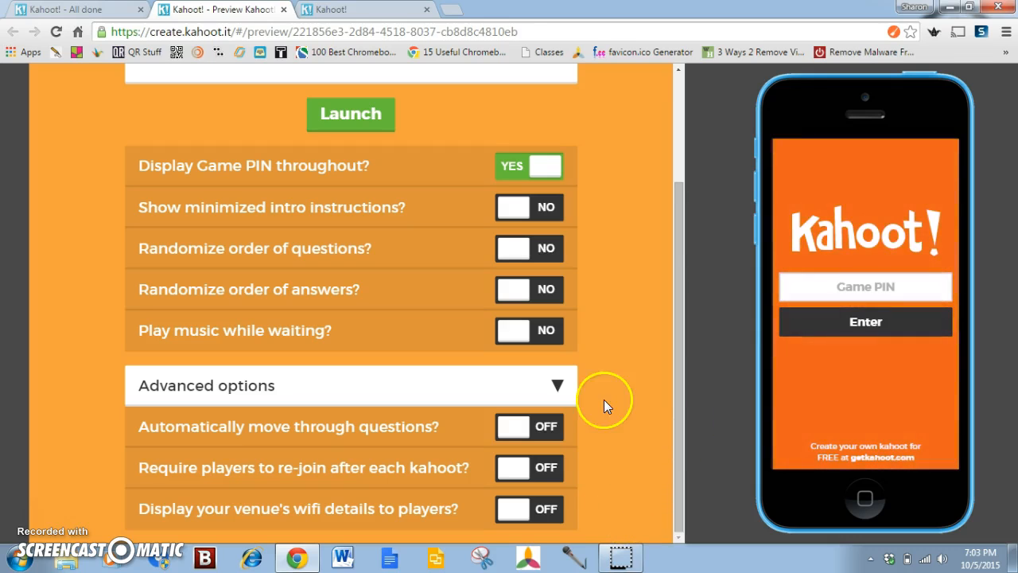
left_click(346, 119)
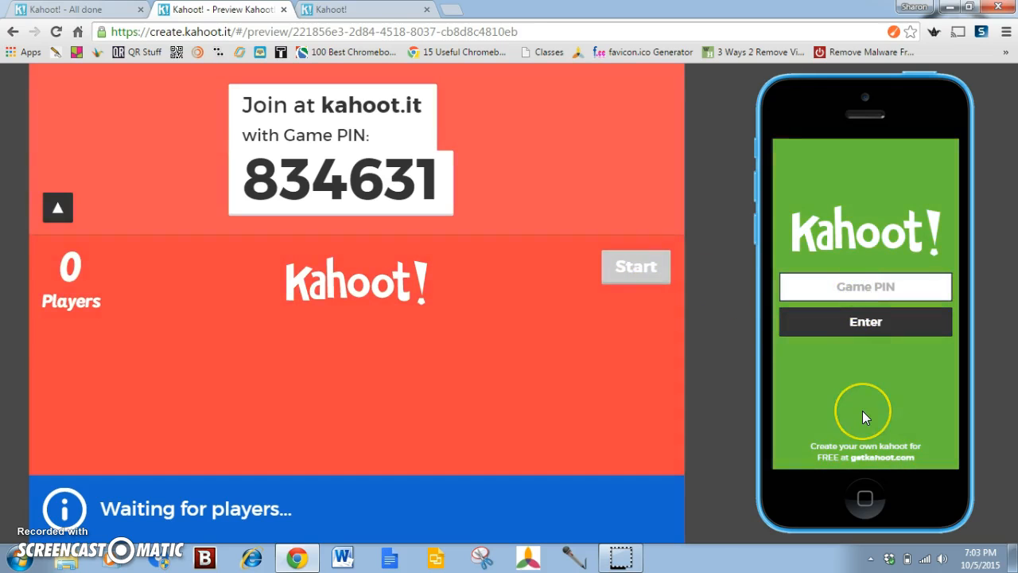
Enter the displayed game PIN on the preview phone and submit it
type("84")
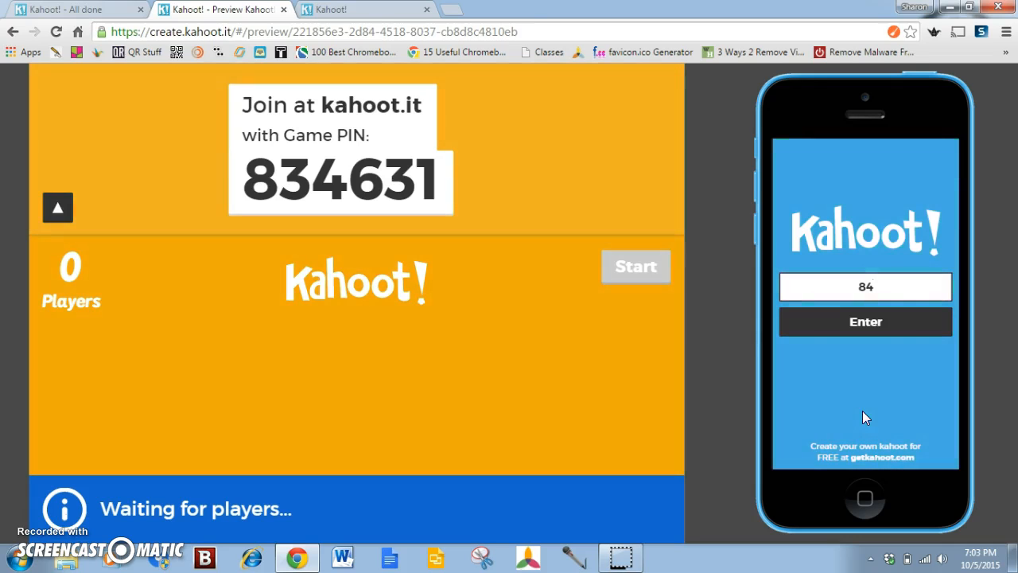
key("BackSpace")
type("3")
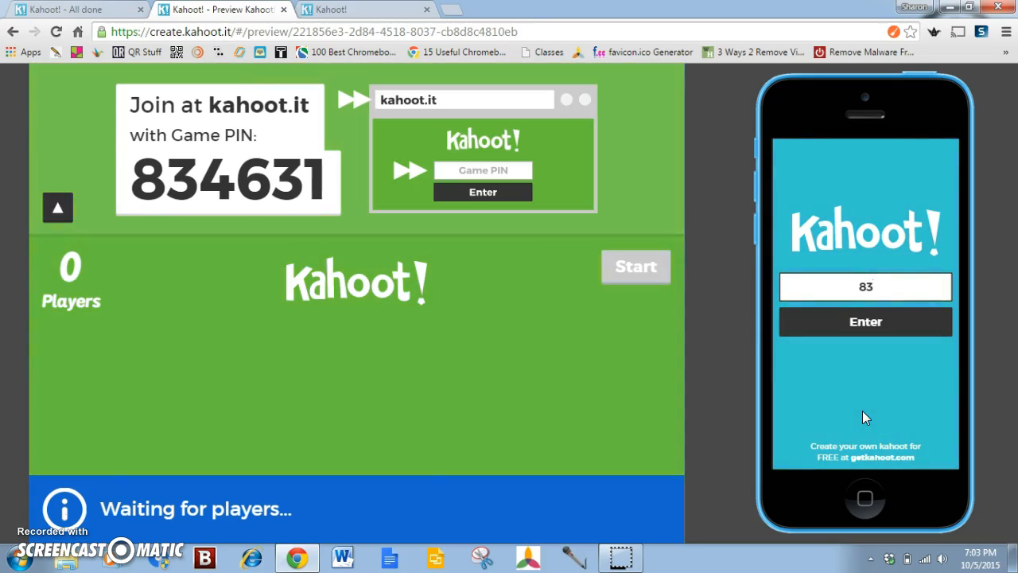
type("46")
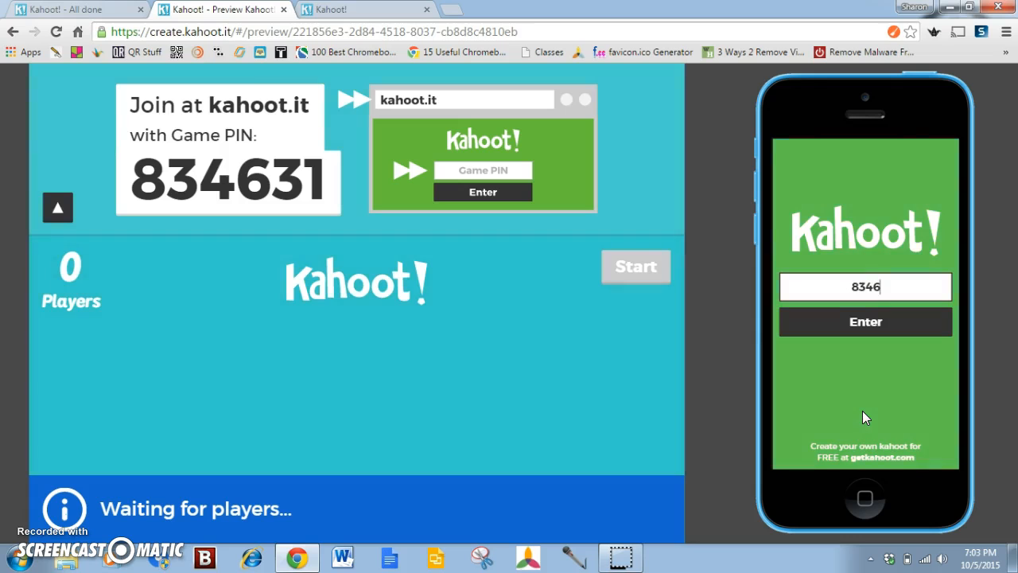
type("31")
left_click(871, 320)
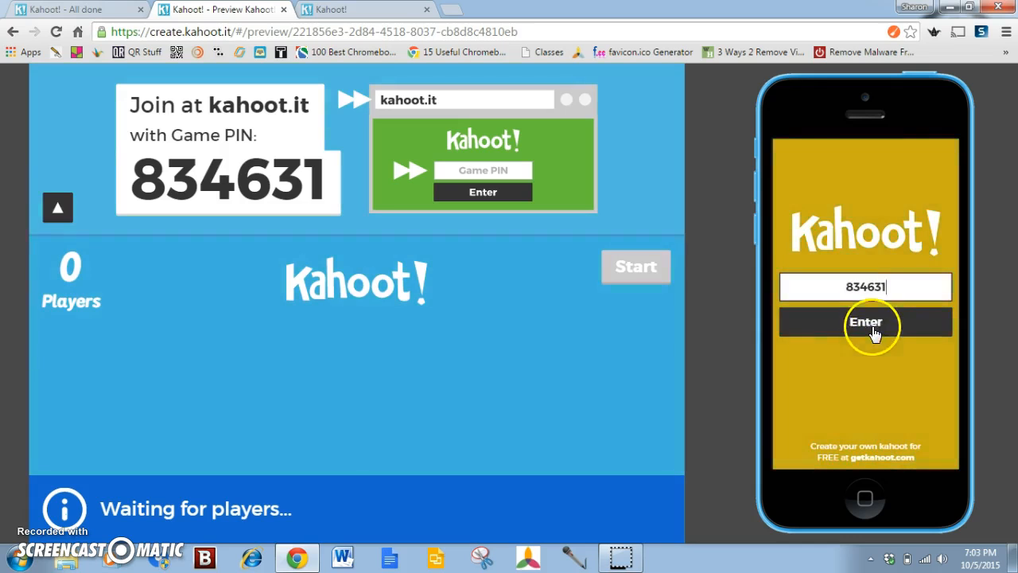
Enter the player's nickname on the preview phone and join the game
left_click(859, 288)
type("Judy")
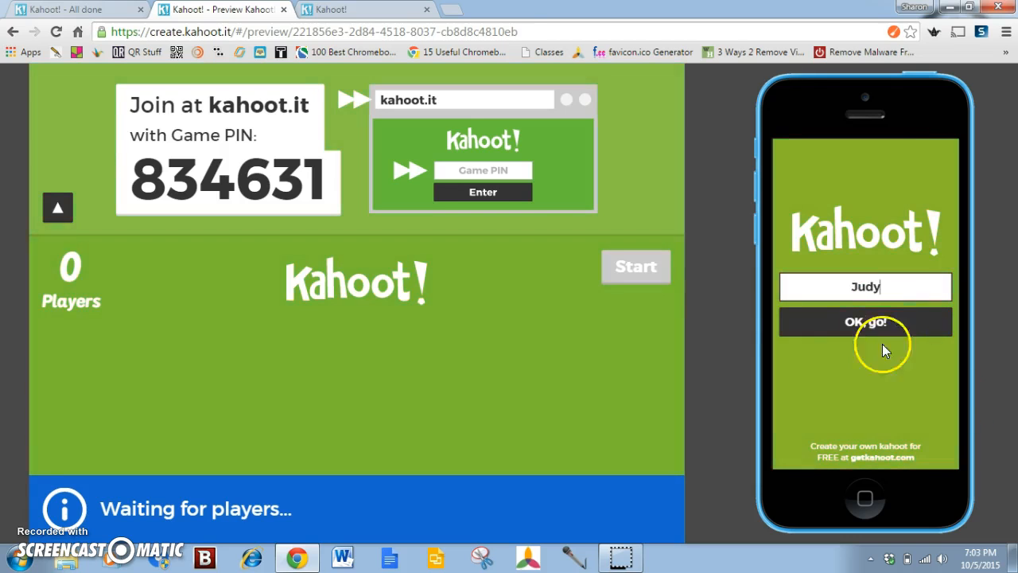
left_click(842, 323)
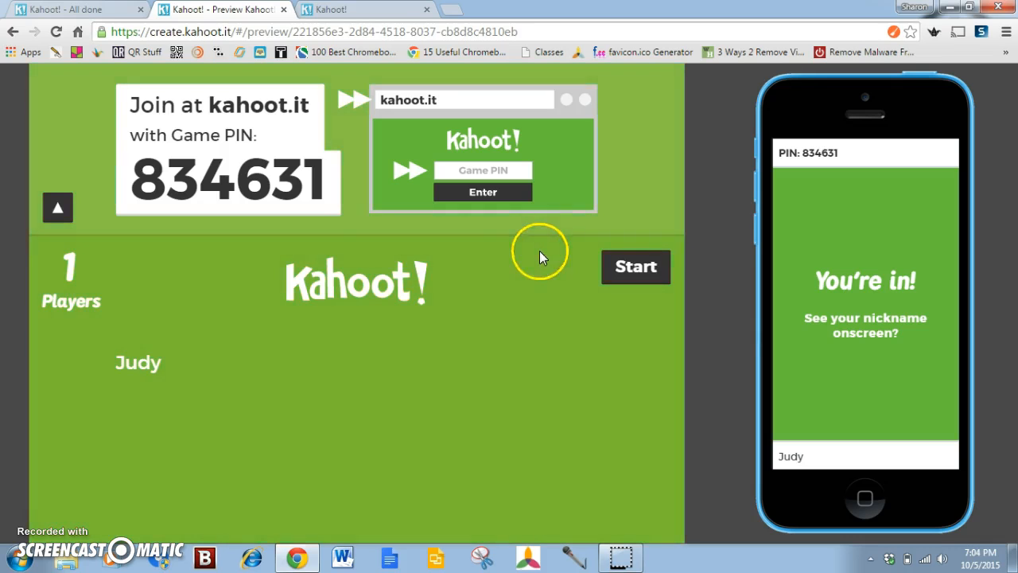
Play through the quiz by answering Yes on the preview phone, and end it from the scoreboard
left_click(634, 266)
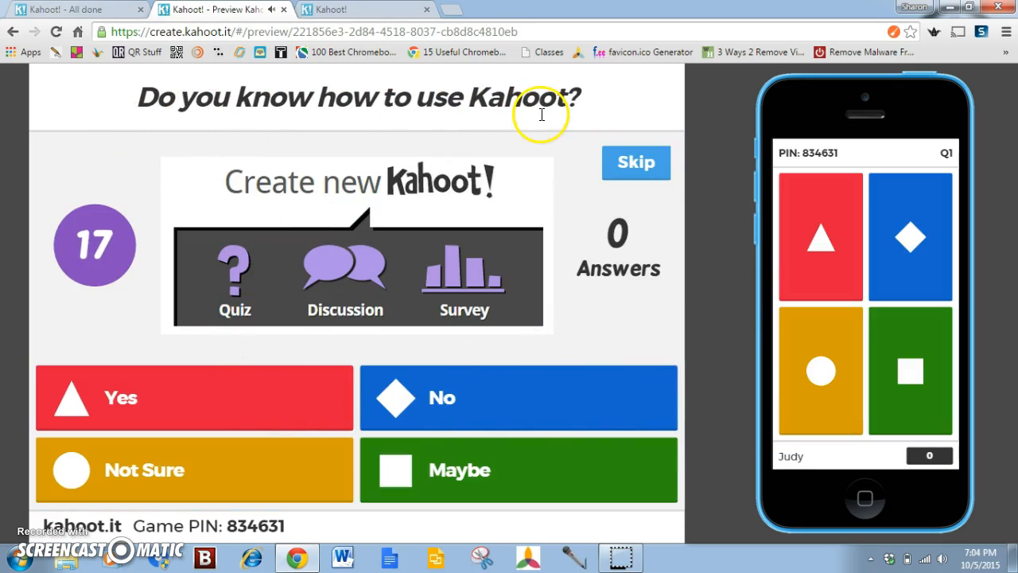
left_click(809, 242)
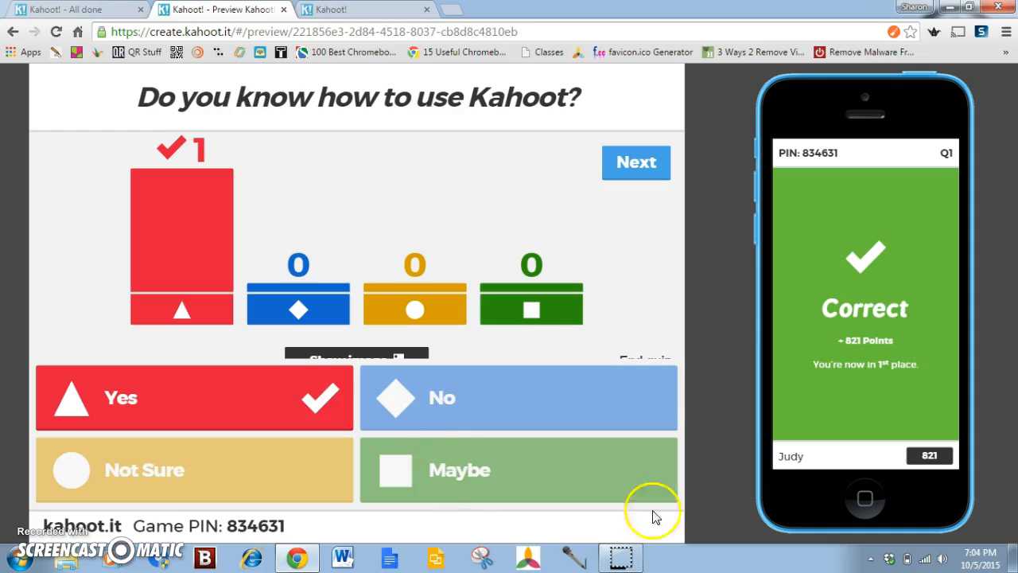
left_click(627, 167)
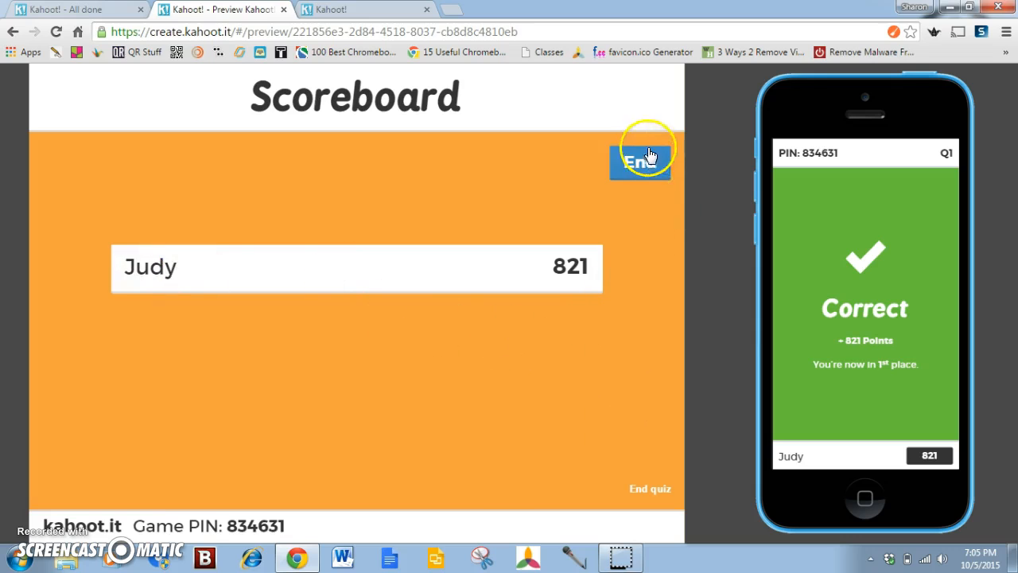
left_click(641, 491)
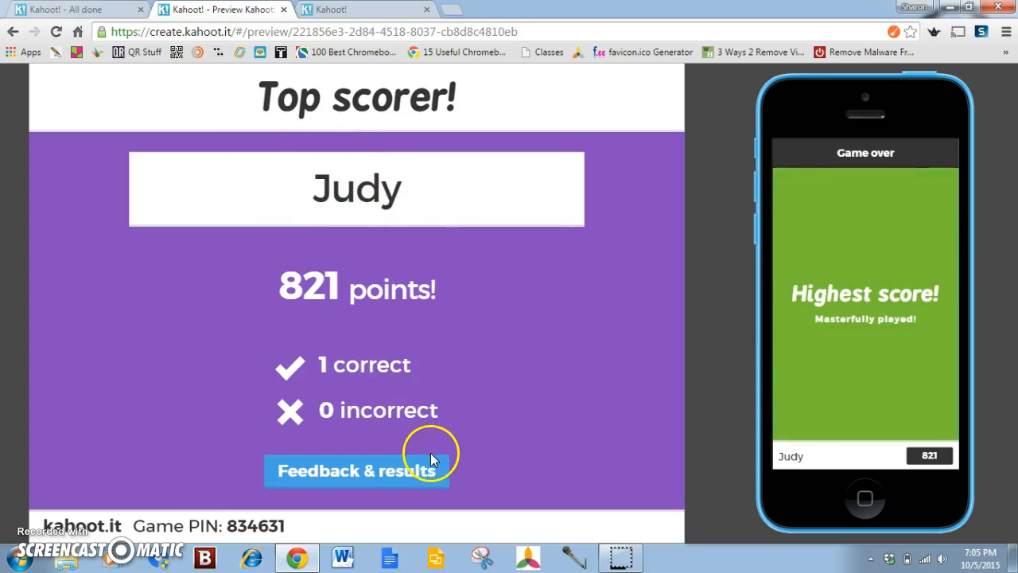
Open the feedback screen and rate the kahoot five stars, with thumbs up for learning and recommendation and the happy feeling
left_click(372, 481)
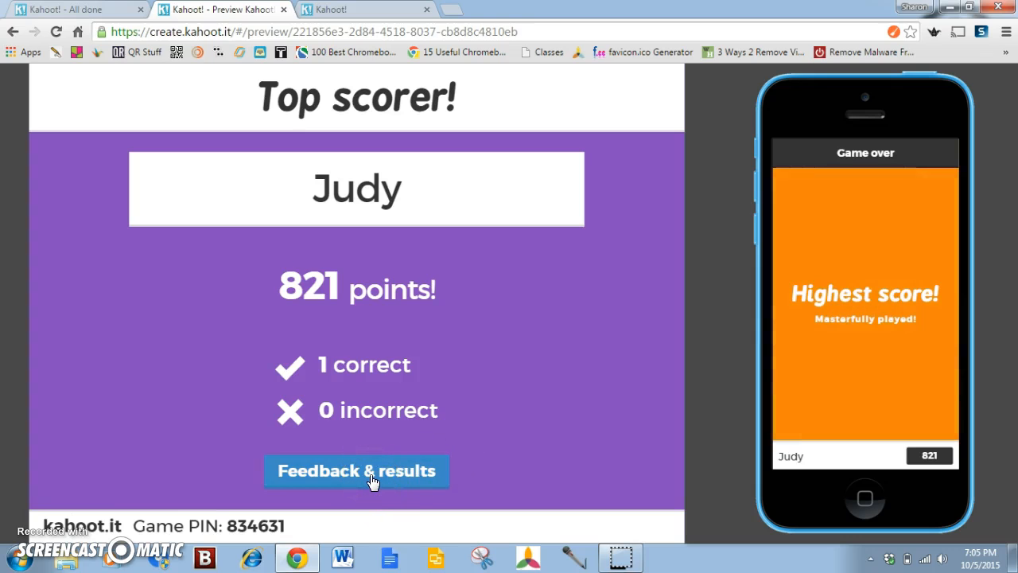
left_click(372, 481)
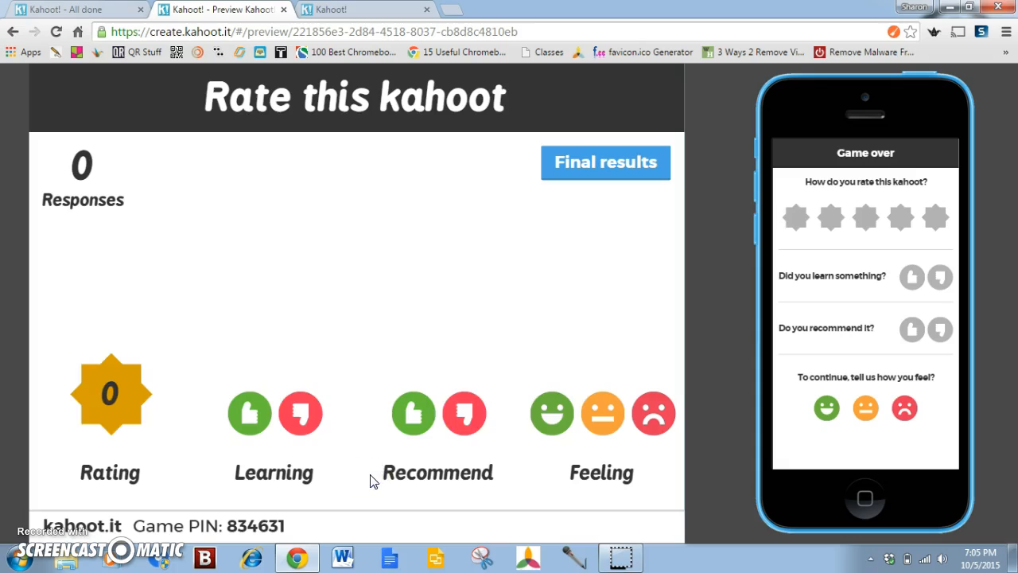
left_click(865, 233)
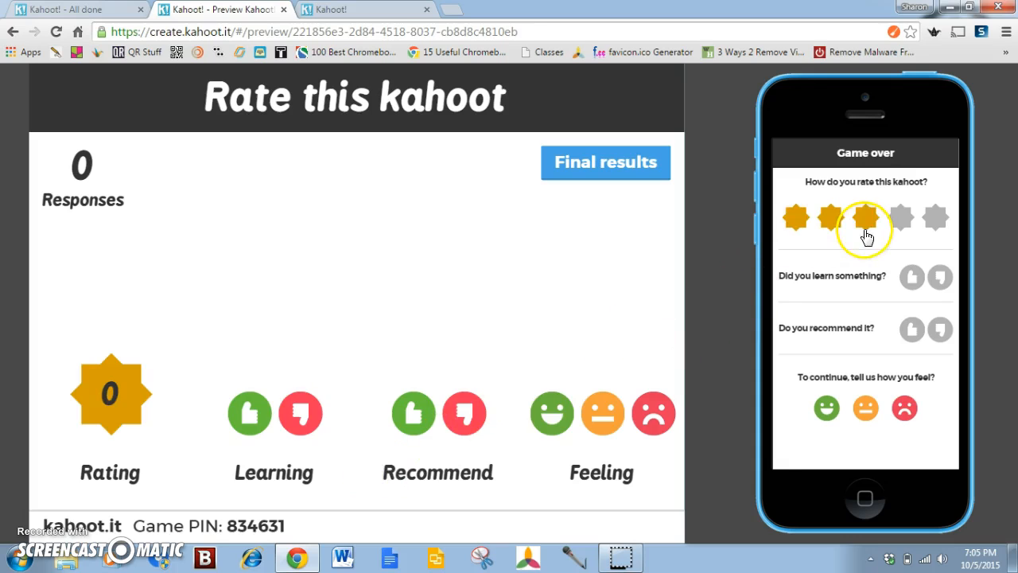
left_click(936, 226)
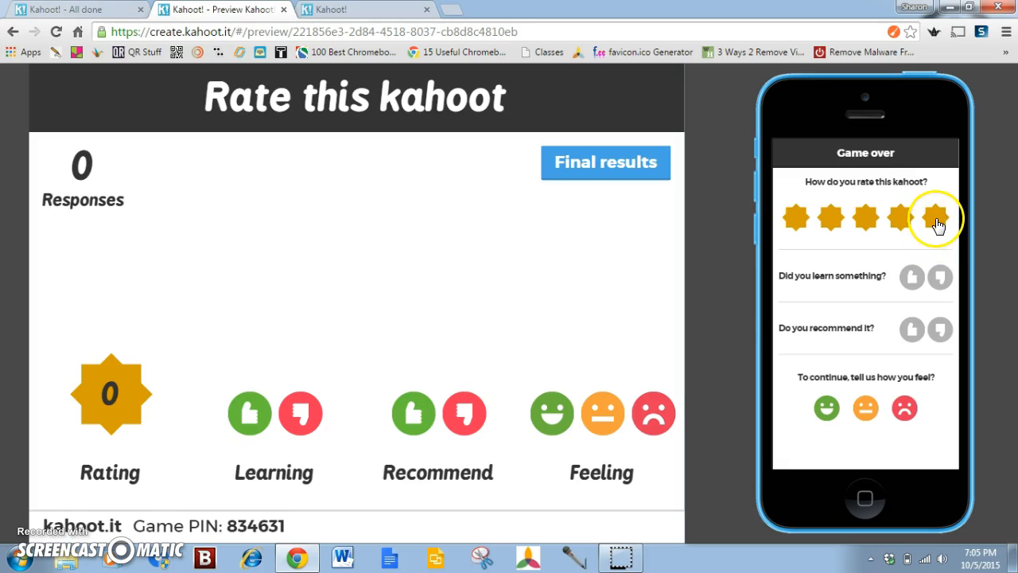
left_click(911, 278)
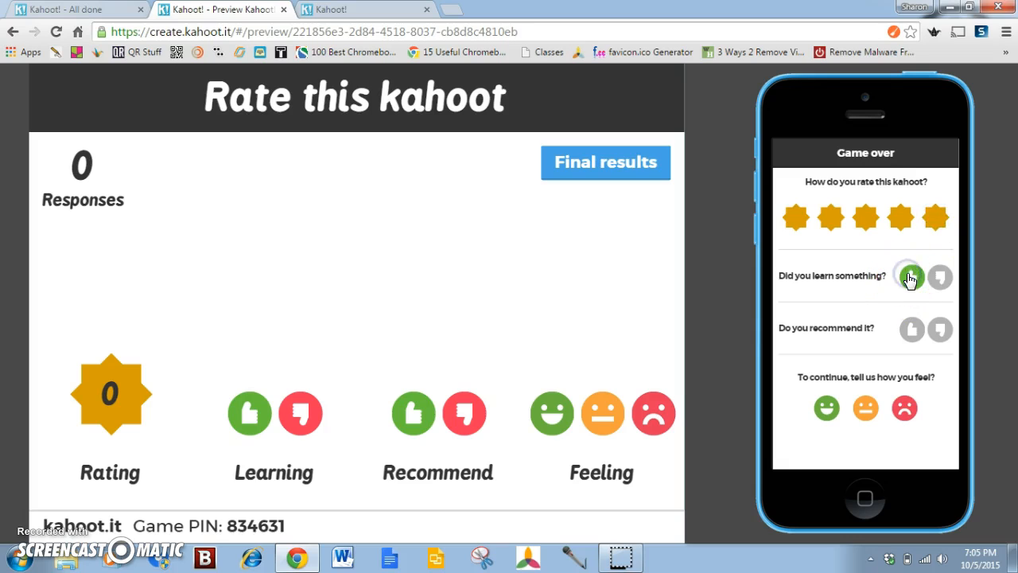
left_click(911, 329)
left_click(826, 411)
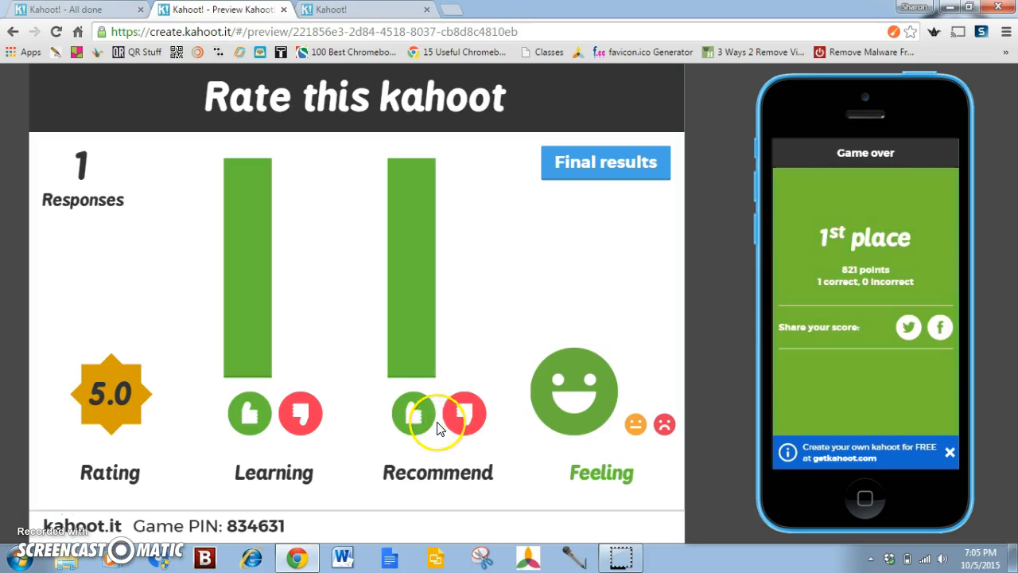
Go to the final results of the game and download them as a file
left_click(586, 164)
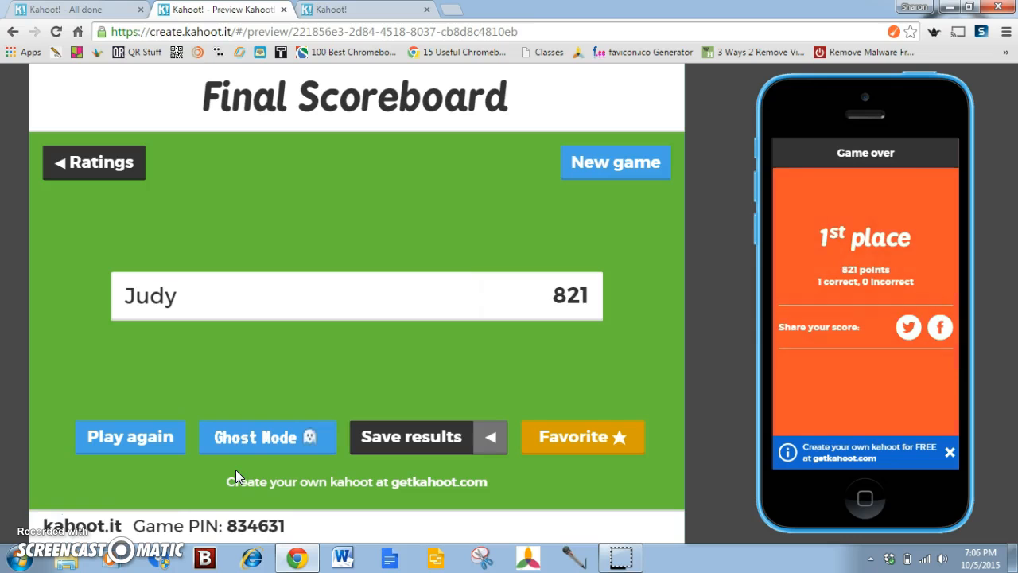
left_click(412, 443)
left_click(404, 406)
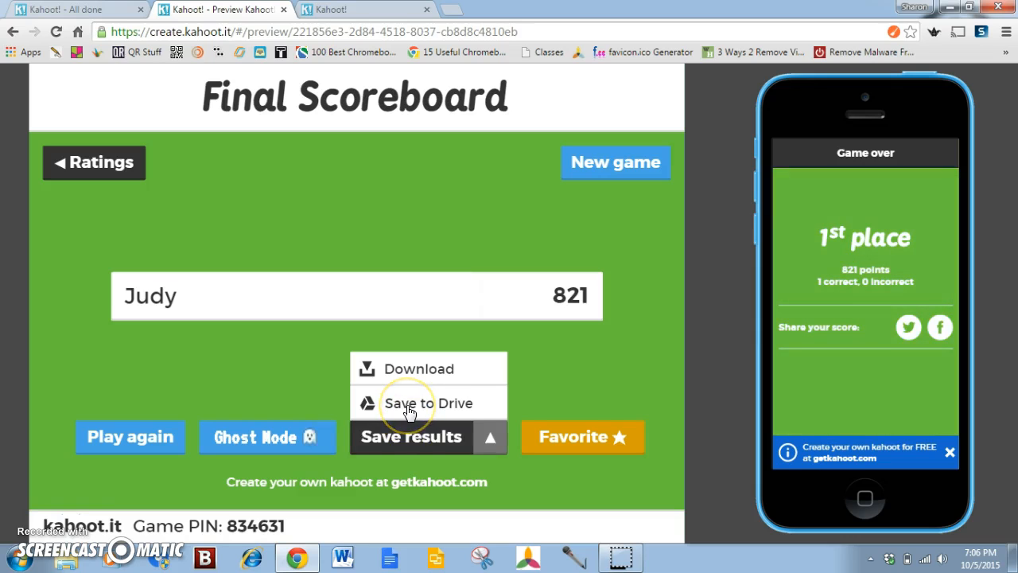
left_click(401, 370)
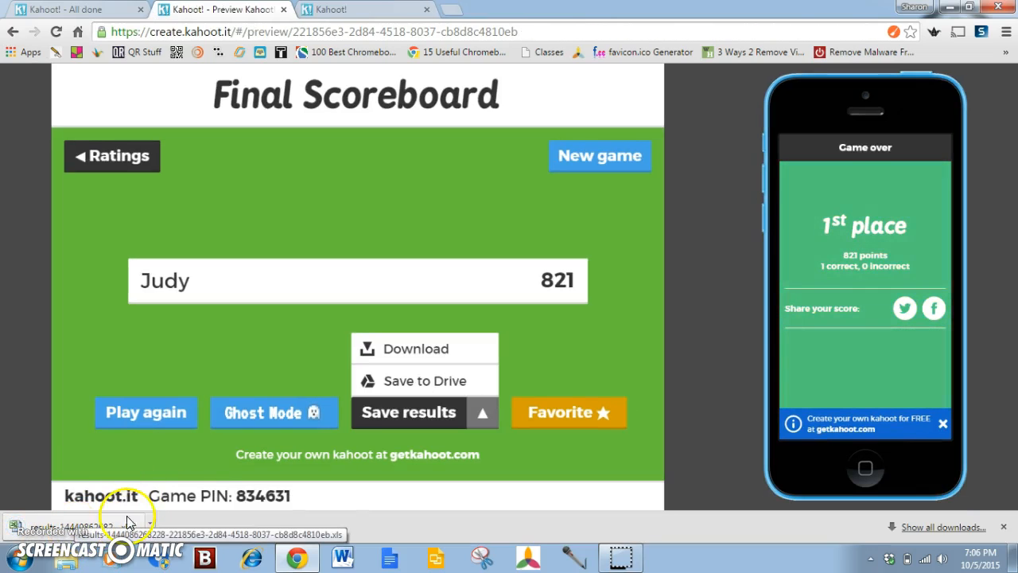
left_click(200, 499)
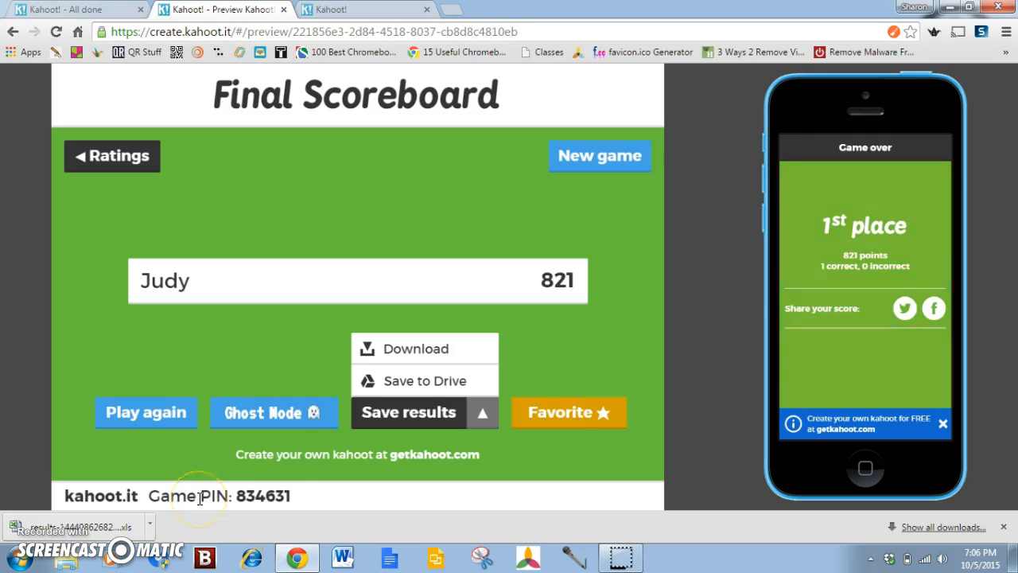
Close the quiz preview and the kahoot.it game PIN page to return to the Kahoot Demo completion page
left_click(284, 10)
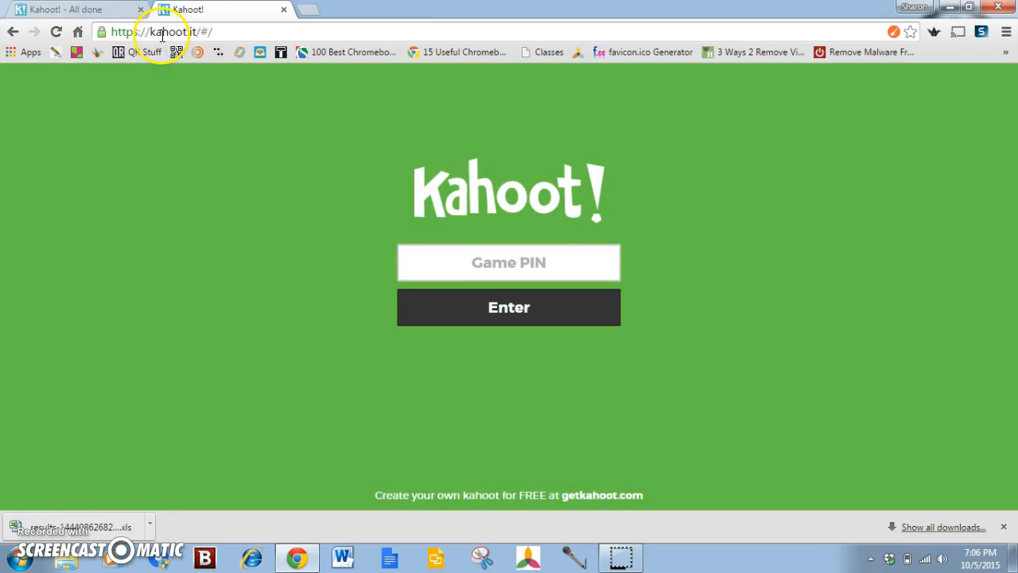
left_click(522, 264)
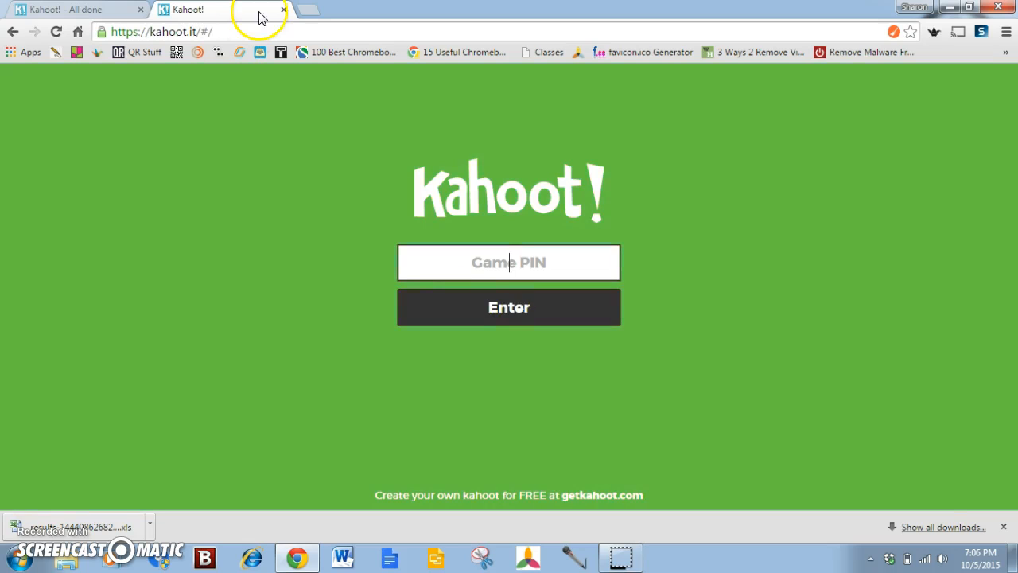
left_click(283, 10)
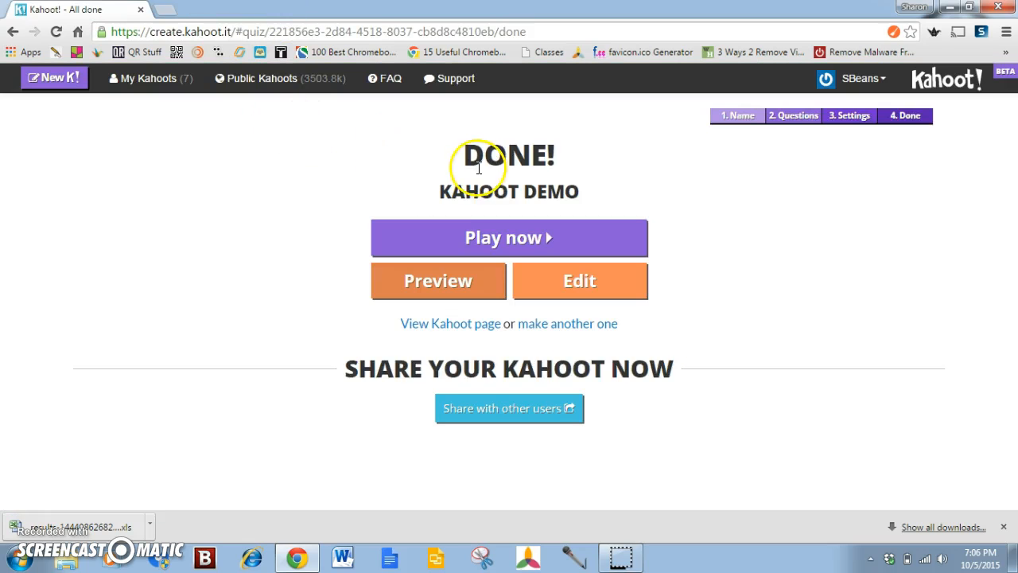
Open the Kahoot FAQ and look through its questions on getting started, accounts, playing, creating, media and sharing
left_click(387, 80)
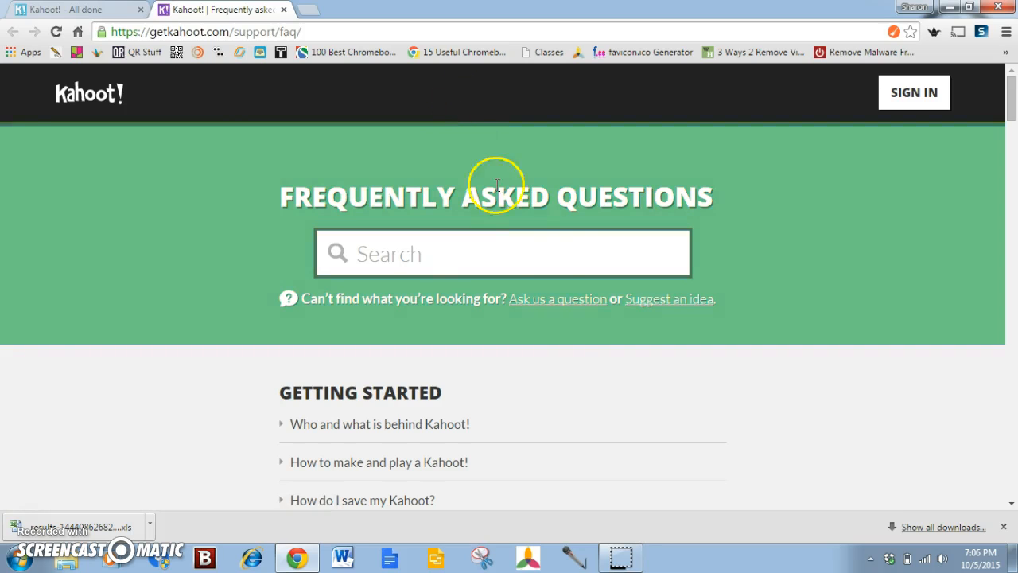
scroll(574, 358, "down", 3)
scroll(575, 360, "down", 4)
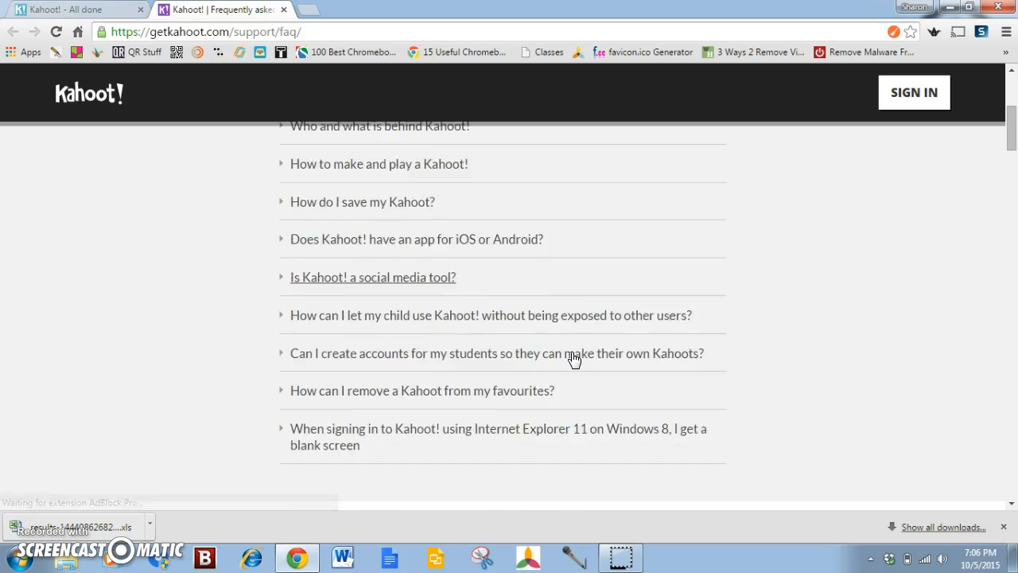
scroll(565, 353, "down", 8)
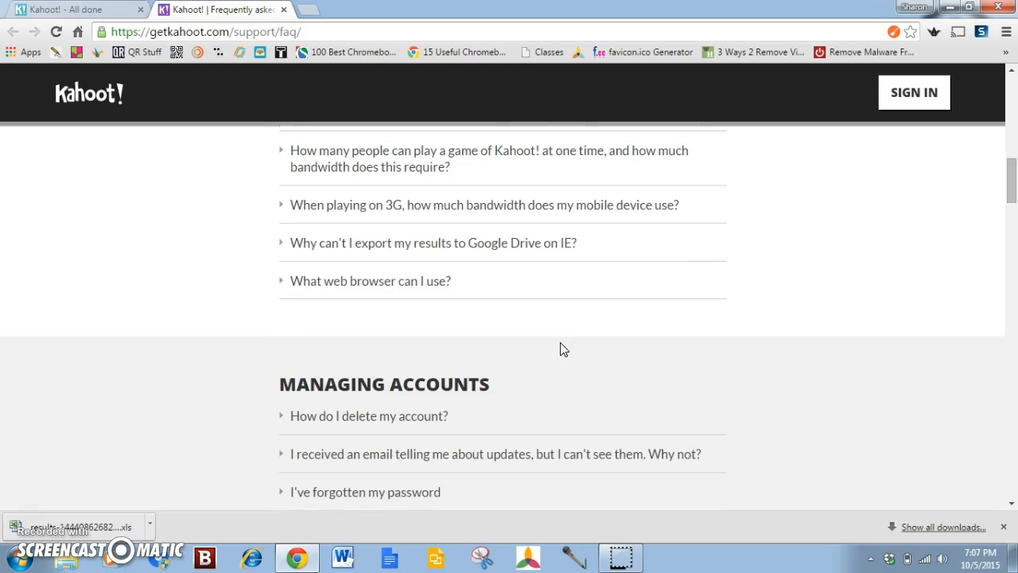
scroll(561, 349, "down", 2)
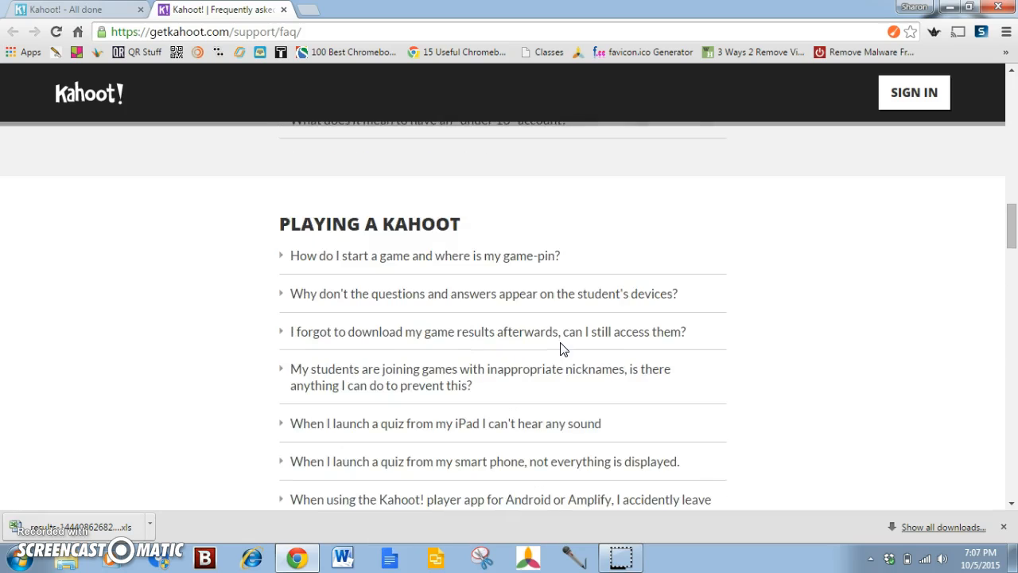
scroll(561, 348, "down", 5)
scroll(561, 348, "down", 7)
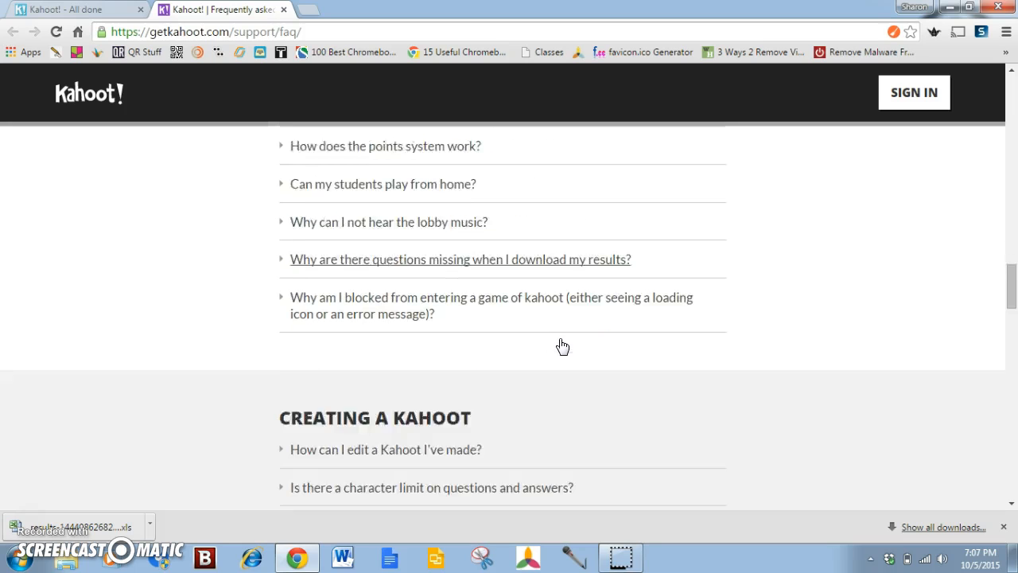
scroll(562, 345, "down", 11)
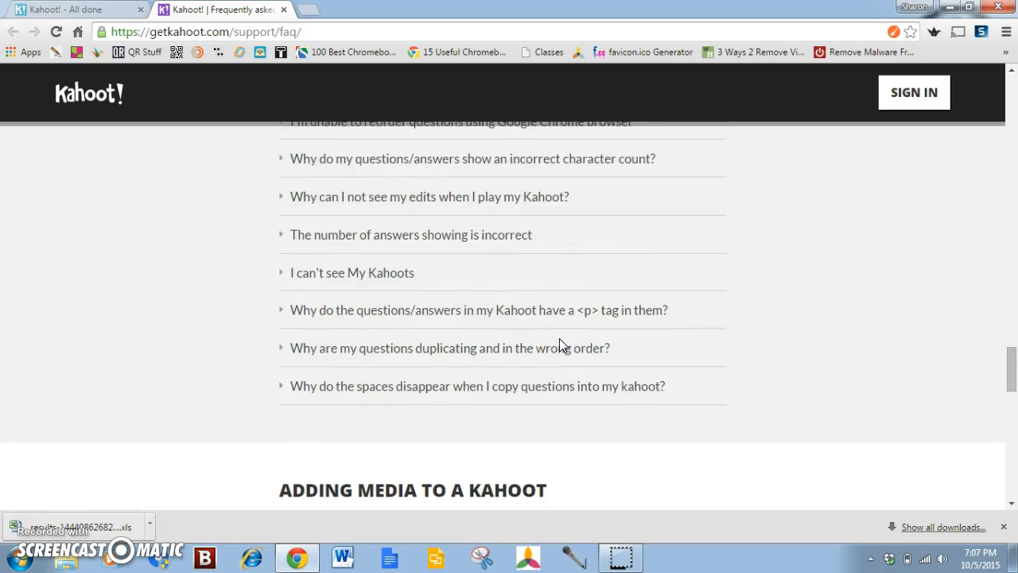
scroll(561, 345, "down", 4)
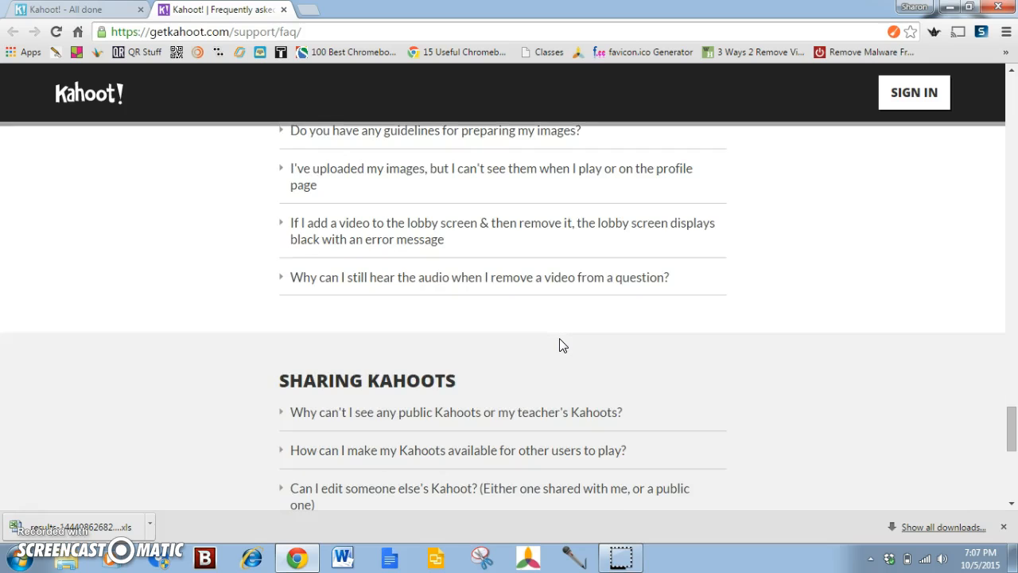